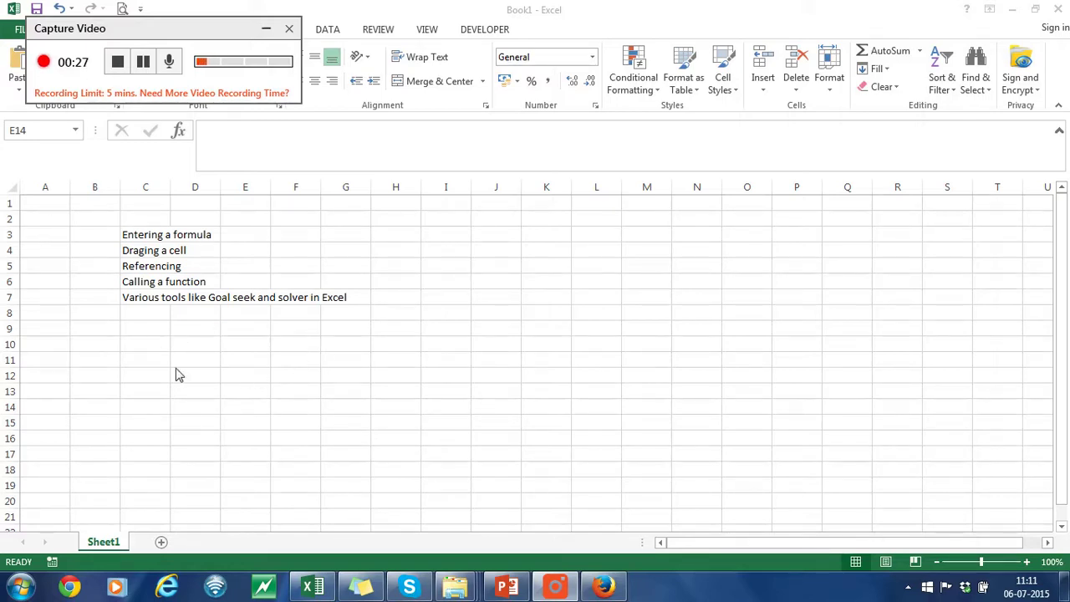
pyautogui.click(148, 368)
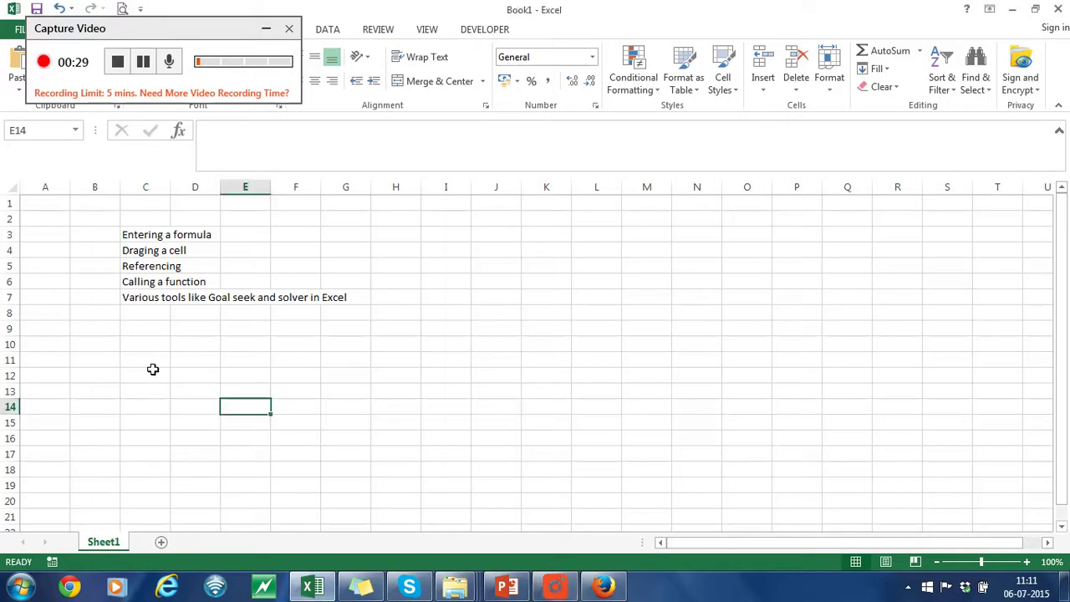
pyautogui.click(153, 366)
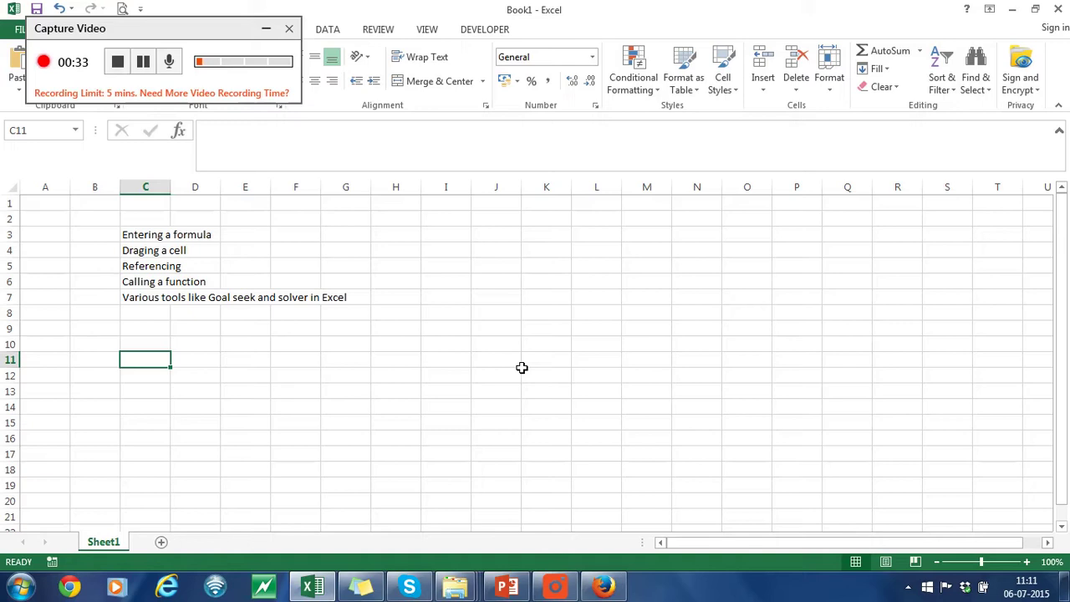
pyautogui.write('=')
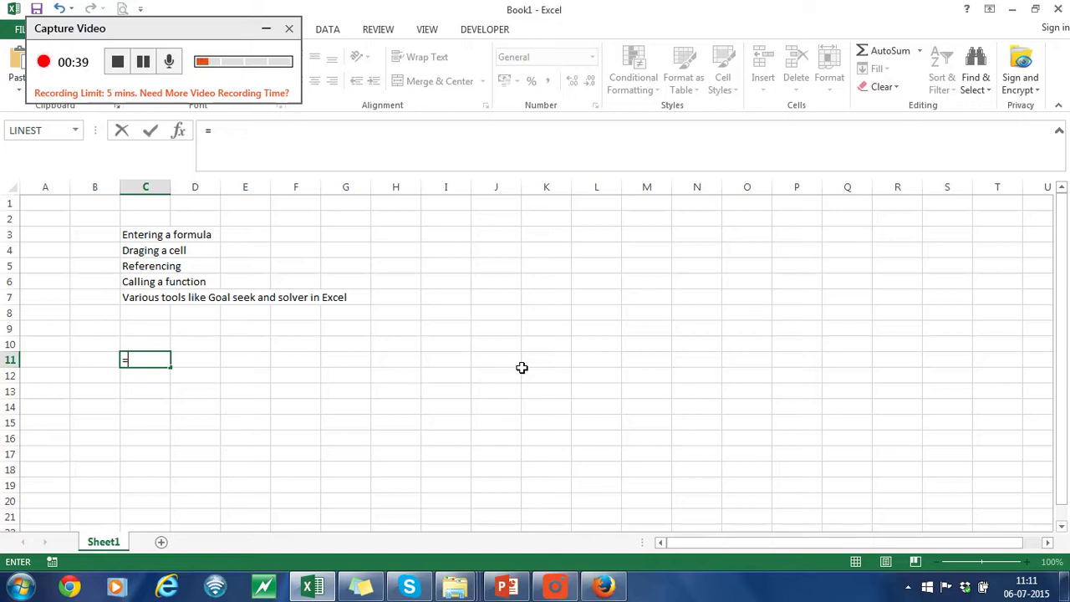
pyautogui.press('BackSpace')
pyautogui.write('+')
pyautogui.press('BackSpace')
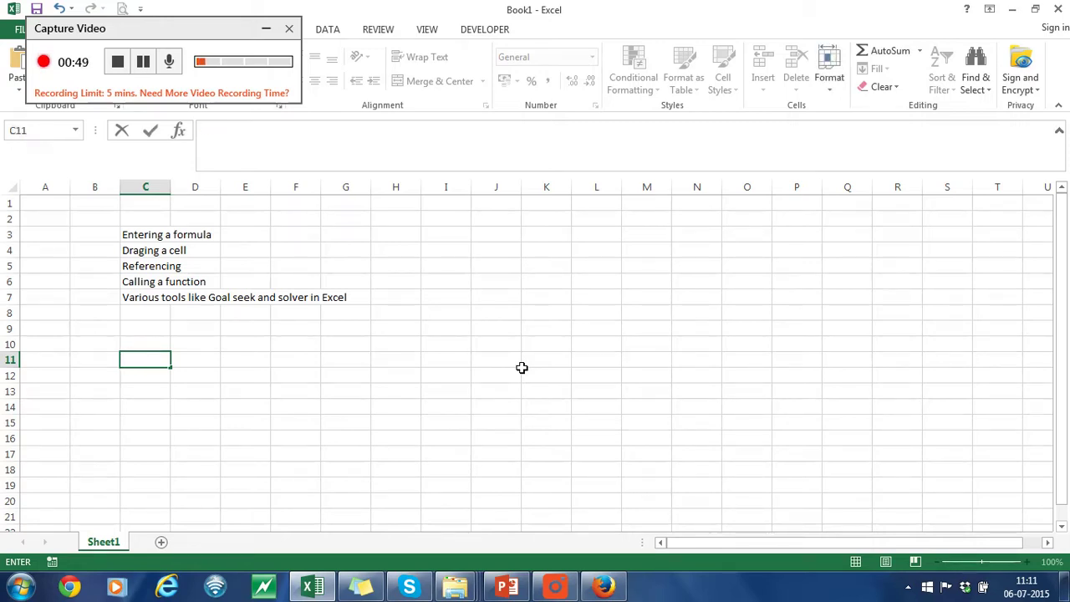
# Enter the label a in cell C11 and its value 5 in D11.
pyautogui.write('a')
pyautogui.press('Return')
pyautogui.press('Up')
pyautogui.press('Right')
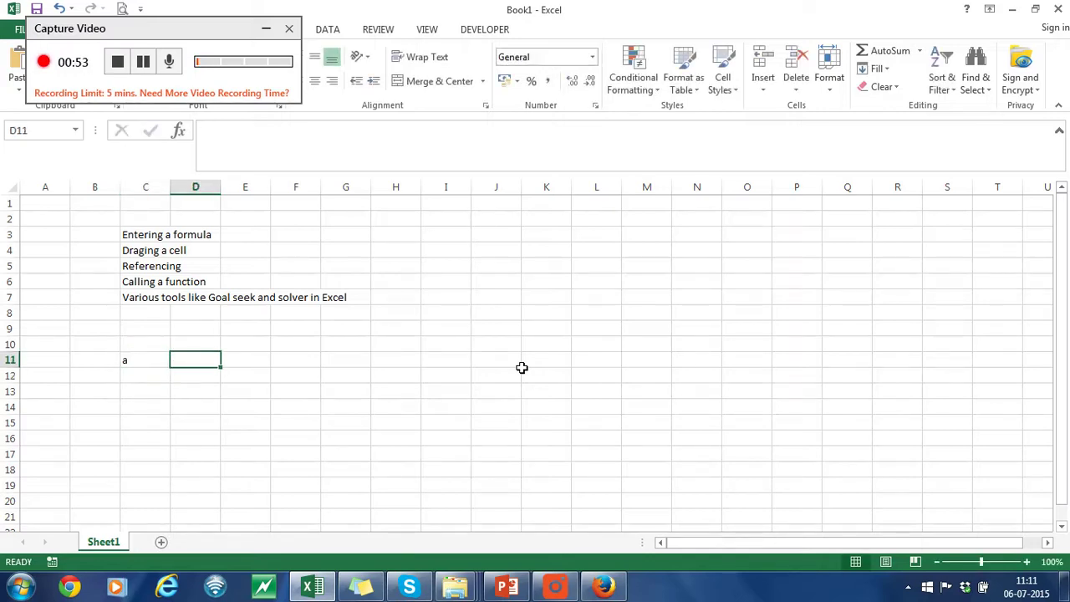
pyautogui.write('5')
pyautogui.press('Return')
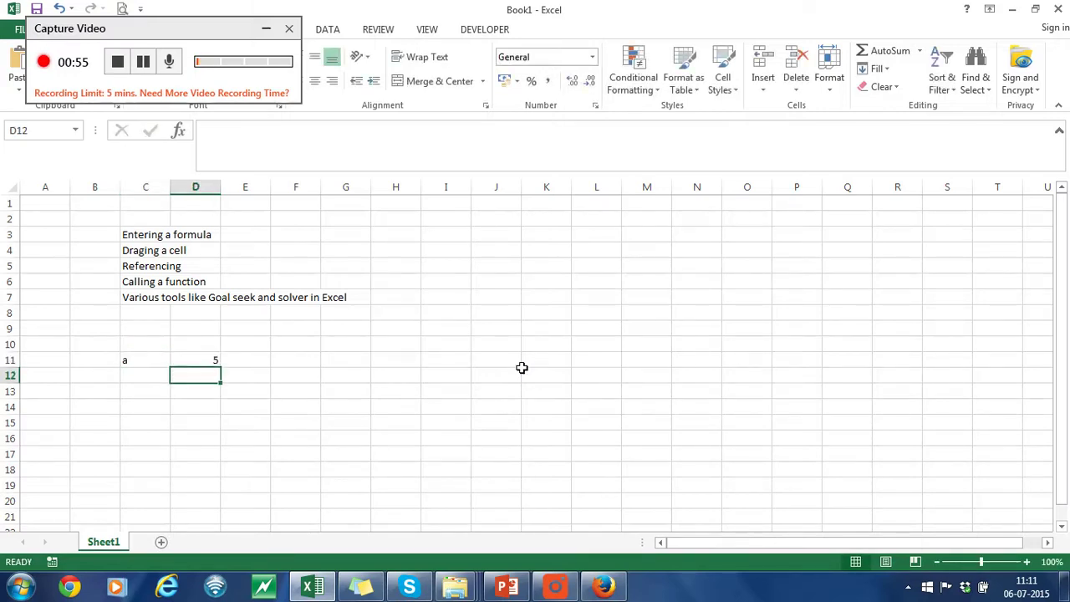
# Enter the label b in cell C12 and its value 6 in D12.
pyautogui.press('Left')
pyautogui.write('b')
pyautogui.press('Right')
pyautogui.write('6')
pyautogui.press('Return')
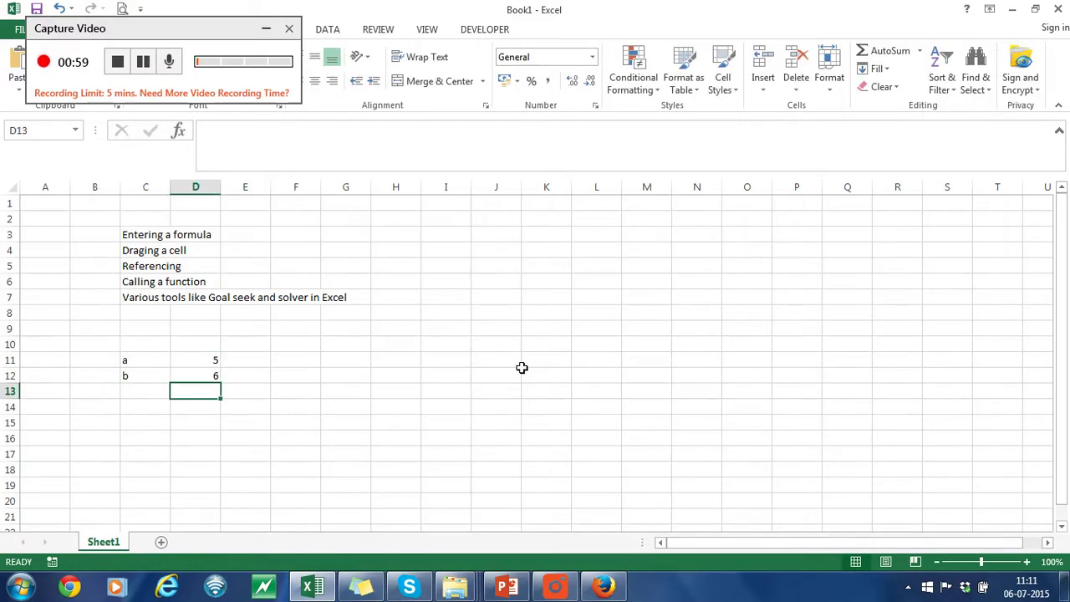
# Enter d11+d12 in cell D13 as plain text, without a leading equals sign.
pyautogui.press('Left')
pyautogui.press('Right')
pyautogui.click(199, 364)
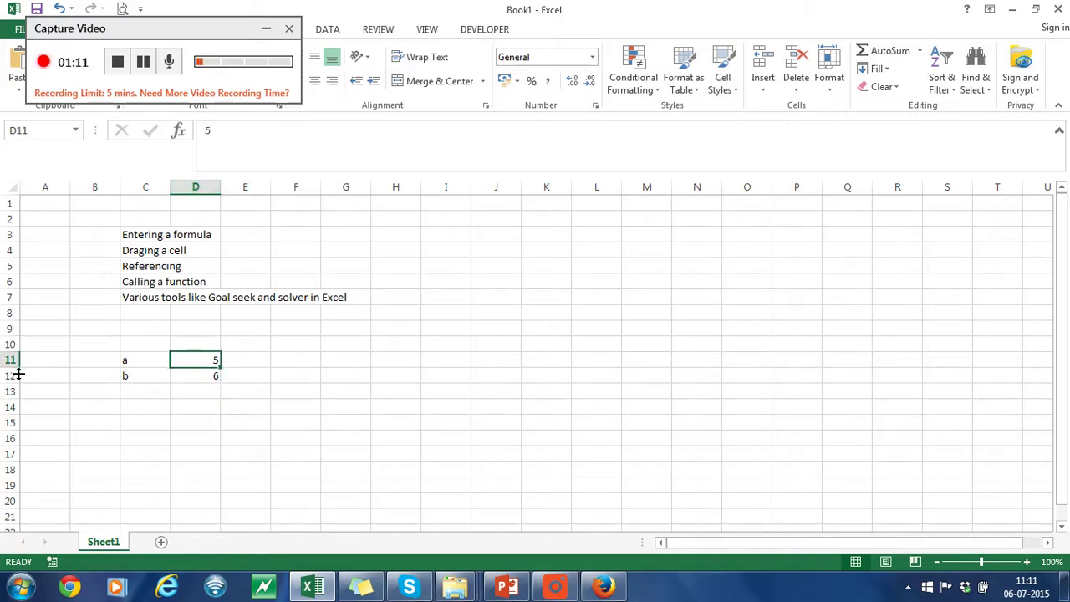
pyautogui.click(194, 378)
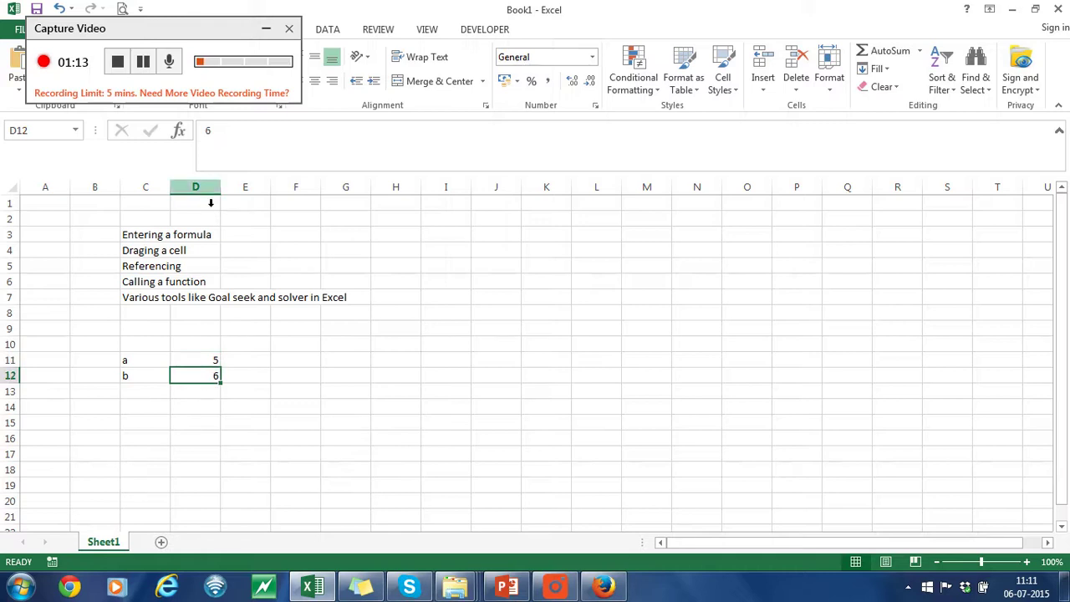
pyautogui.click(199, 393)
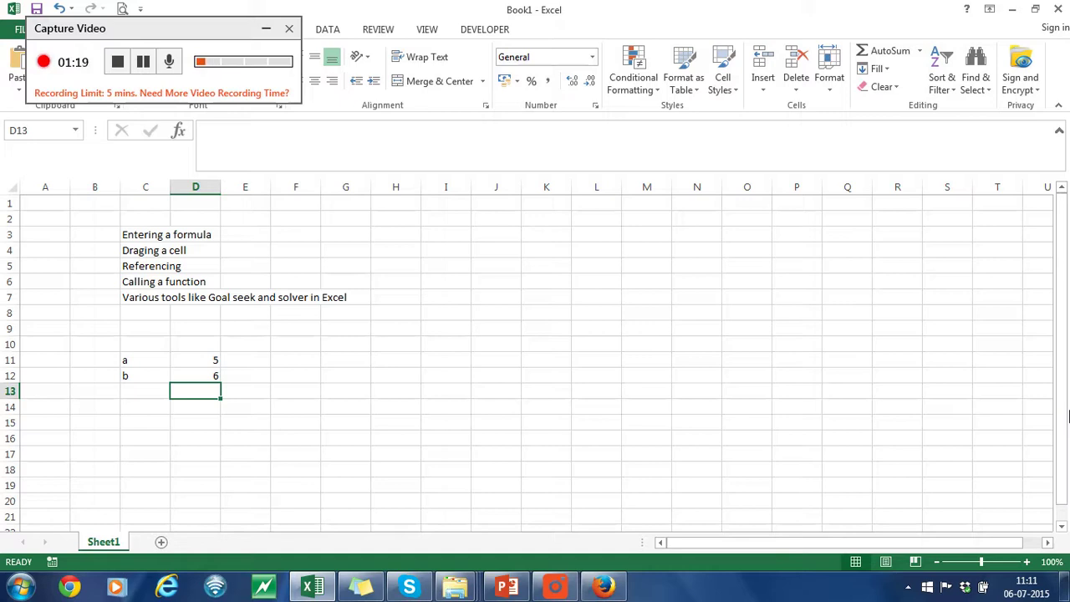
pyautogui.write('d11')
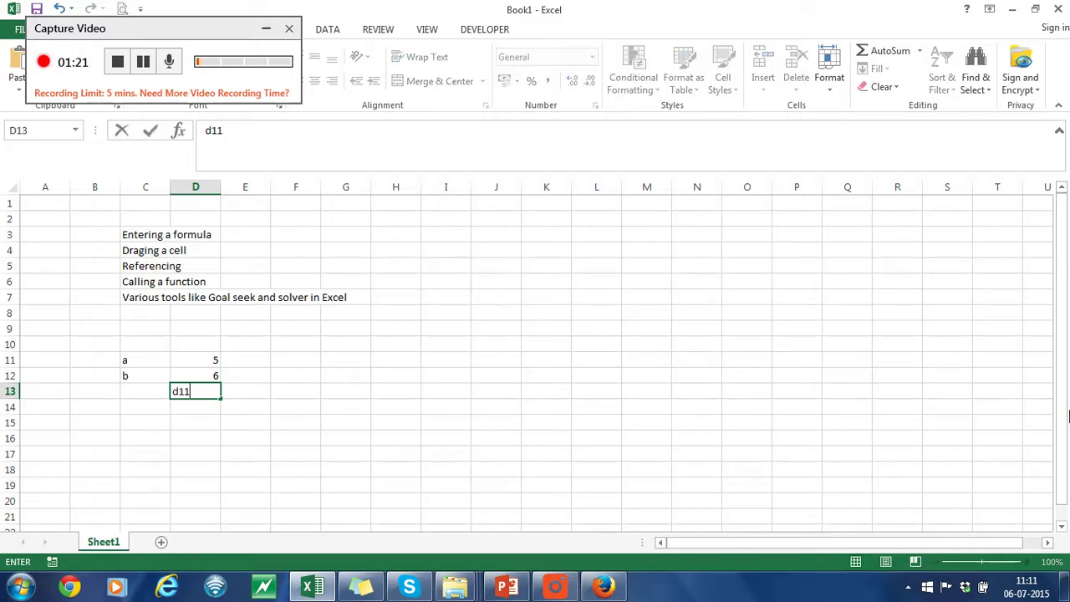
pyautogui.write('+d12')
pyautogui.press('Return')
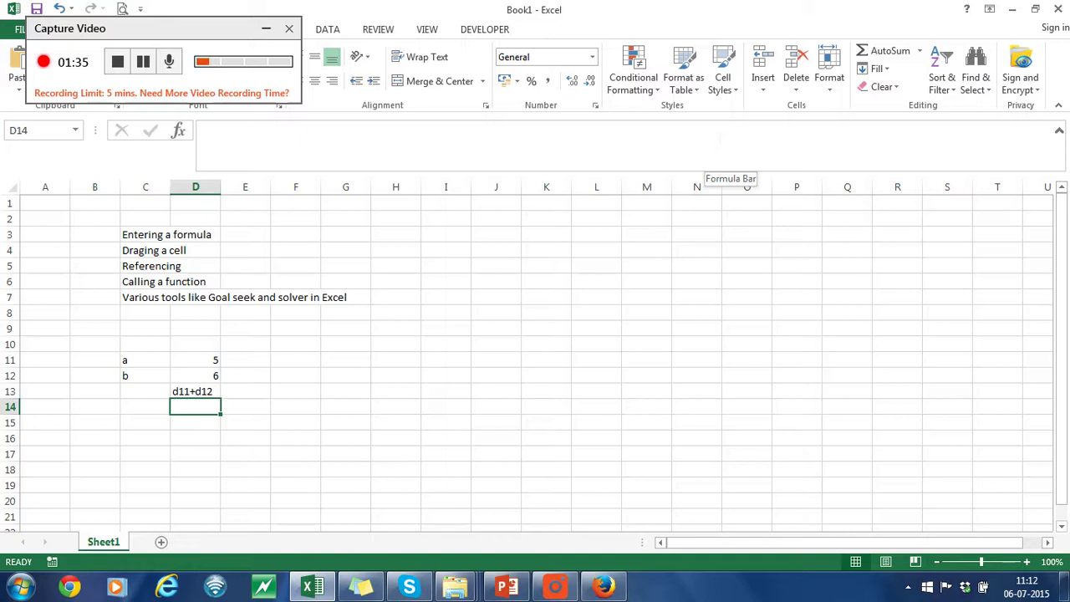
# Enter the formula =d11+d12 in cell D14 and select D13:D14 to compare both entries.
pyautogui.write('=d')
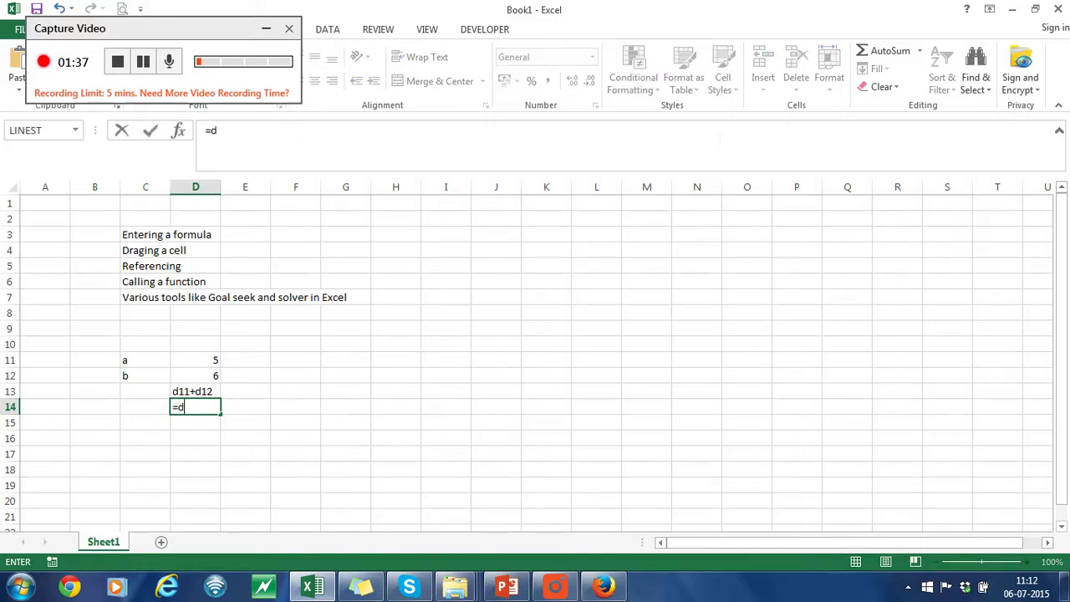
pyautogui.write('11+d12')
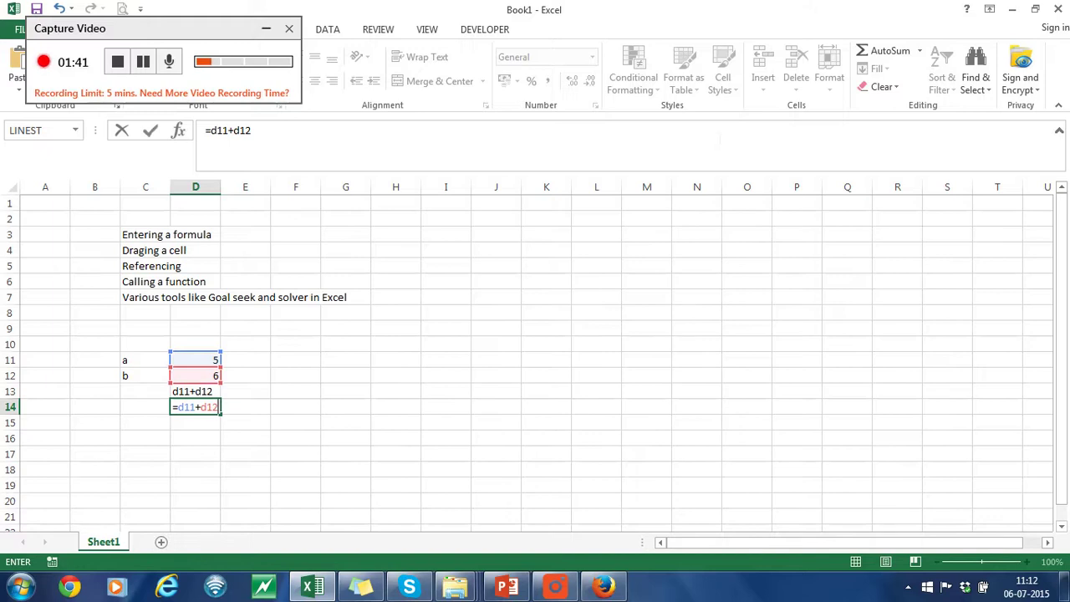
pyautogui.press('Return')
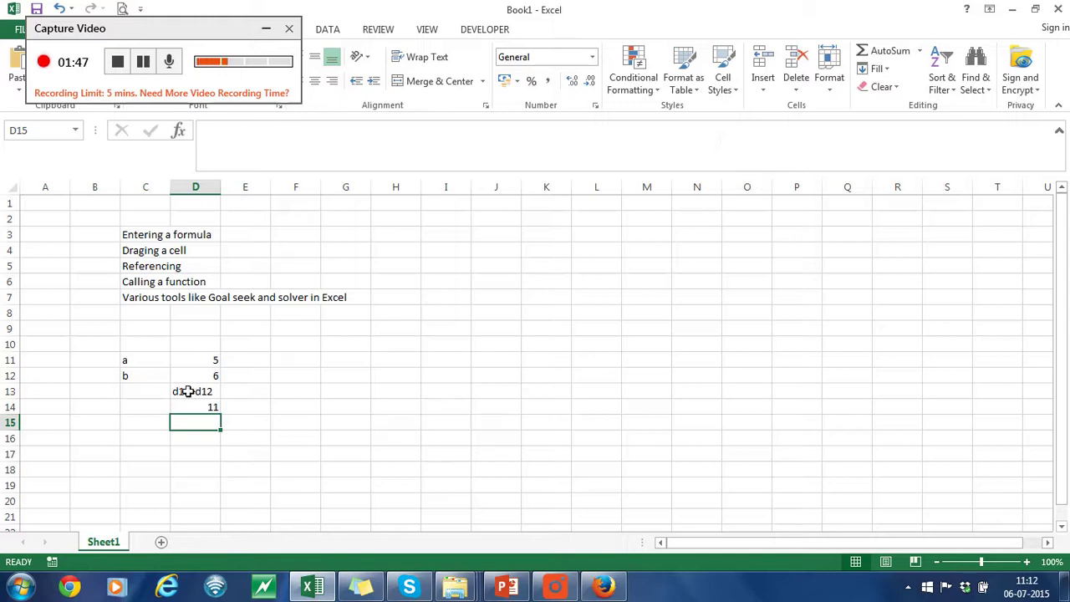
pyautogui.moveTo(188, 392); pyautogui.dragTo(196, 406)
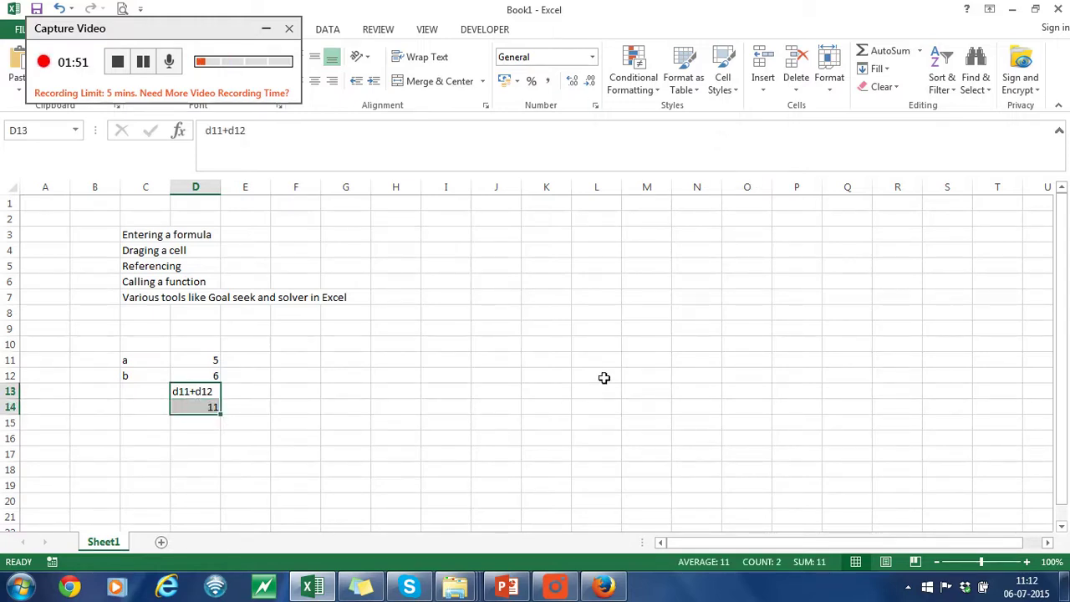
# Enter 1 and 2 in G11:G12 and fill the number series down to 12 in G22.
pyautogui.click(368, 361)
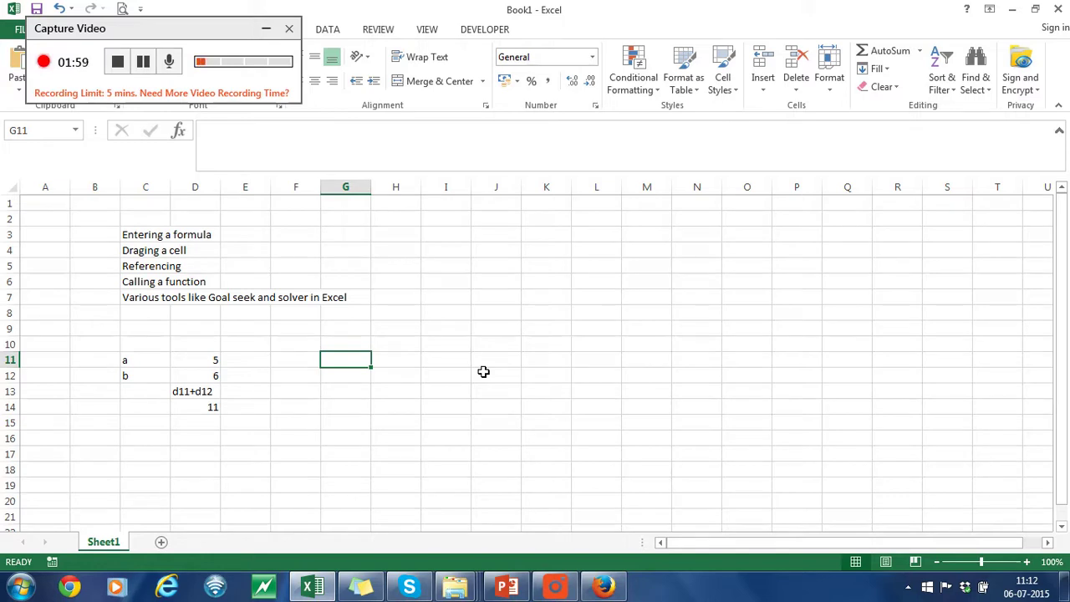
pyautogui.write('1')
pyautogui.press('Return')
pyautogui.write('2')
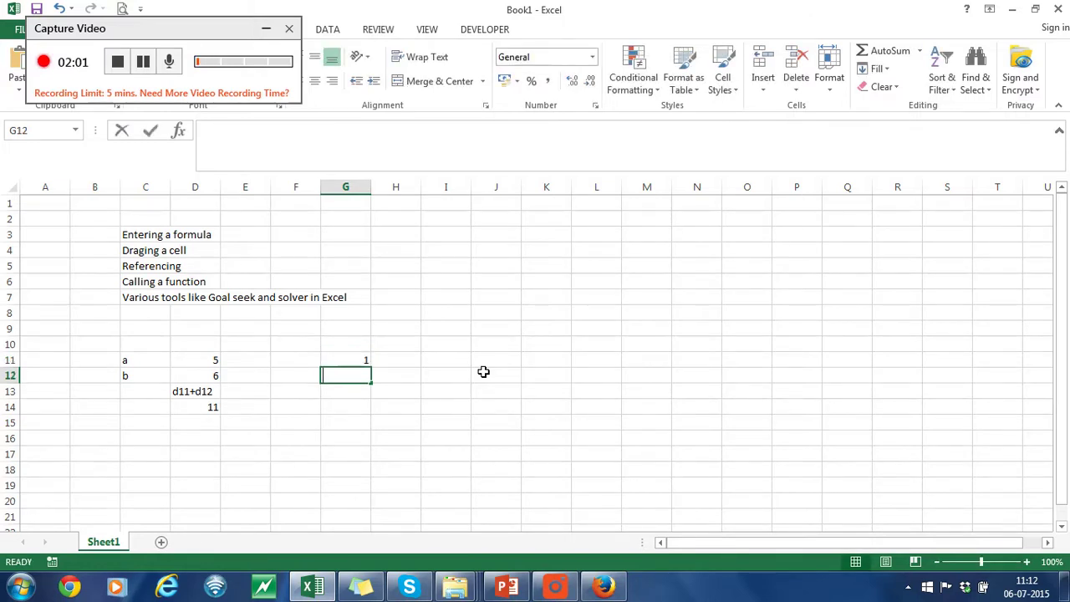
pyautogui.press('Return')
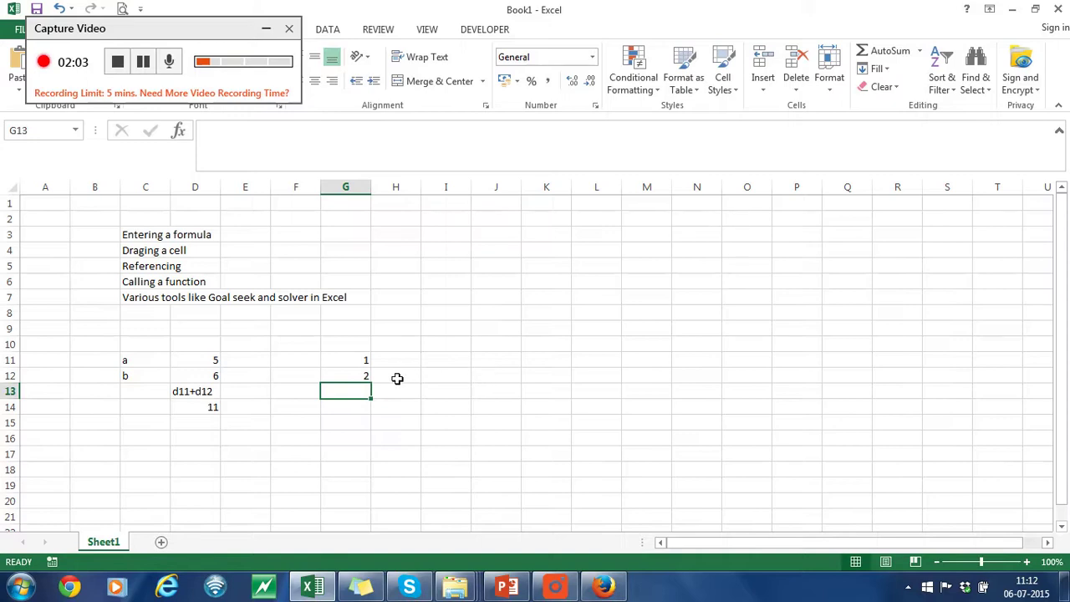
pyautogui.moveTo(359, 362); pyautogui.dragTo(365, 380)
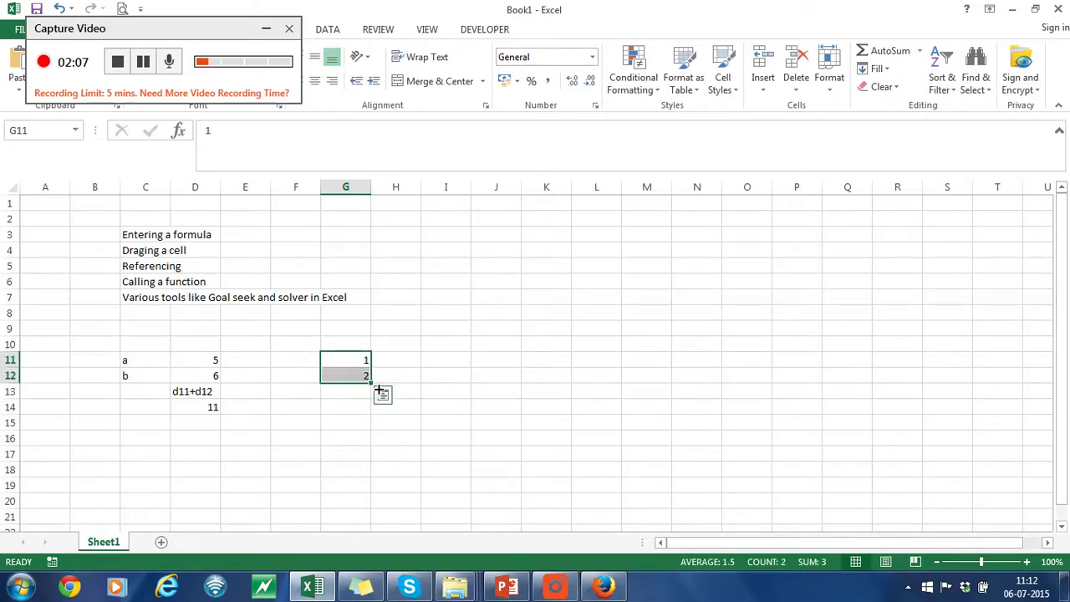
pyautogui.moveTo(378, 391); pyautogui.dragTo(367, 520)
# Enter Jan and Feb in H11:H12 and fill the month series down to Dec in H22.
pyautogui.click(414, 345)
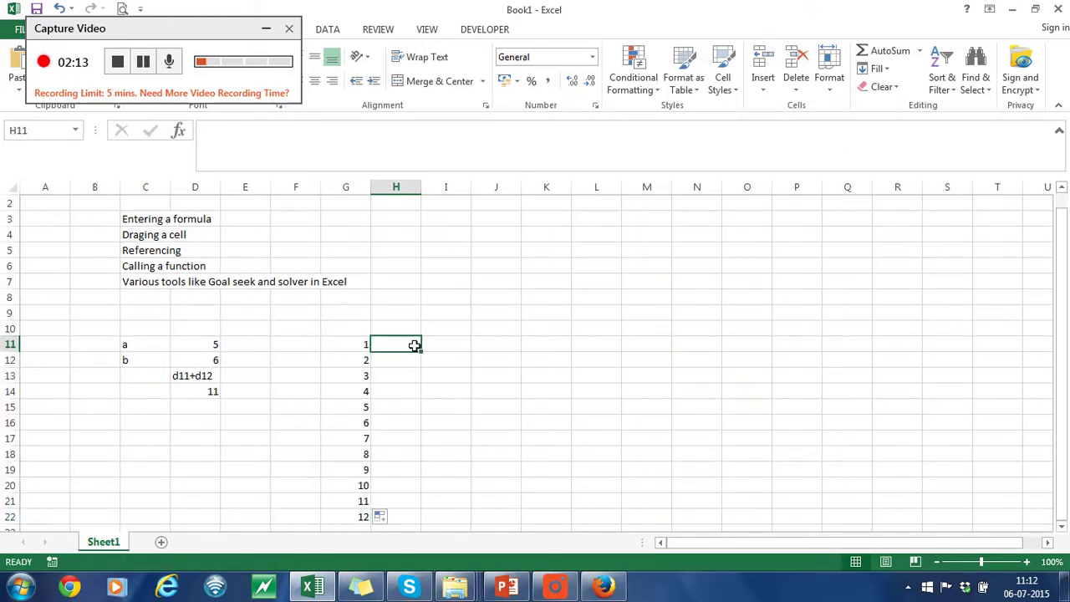
pyautogui.write('Jan')
pyautogui.press('Return')
pyautogui.write('Feb')
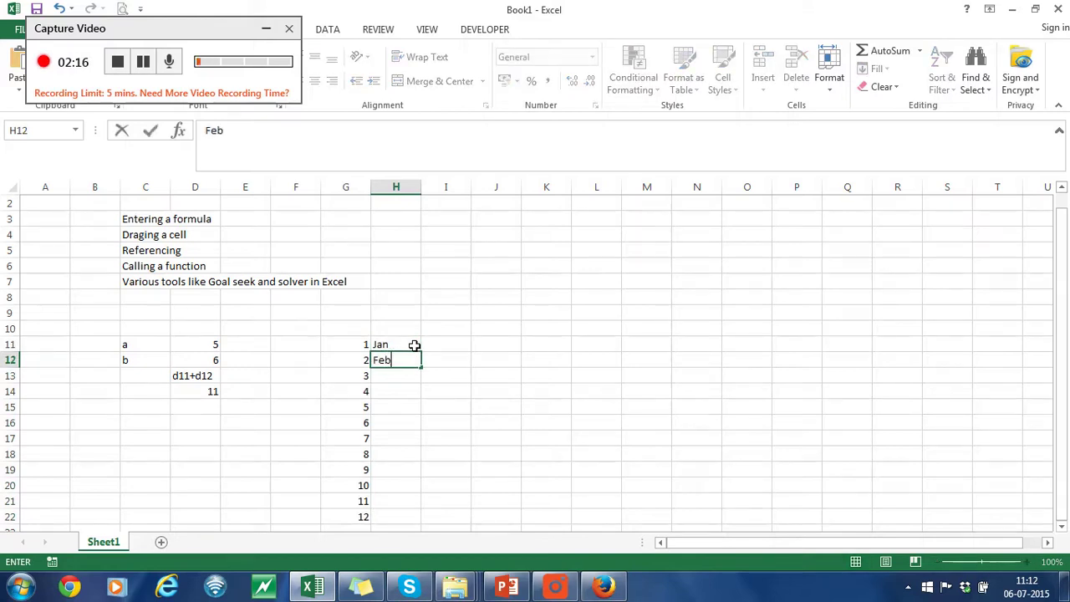
pyautogui.press('Return')
pyautogui.moveTo(414, 345); pyautogui.dragTo(425, 519)
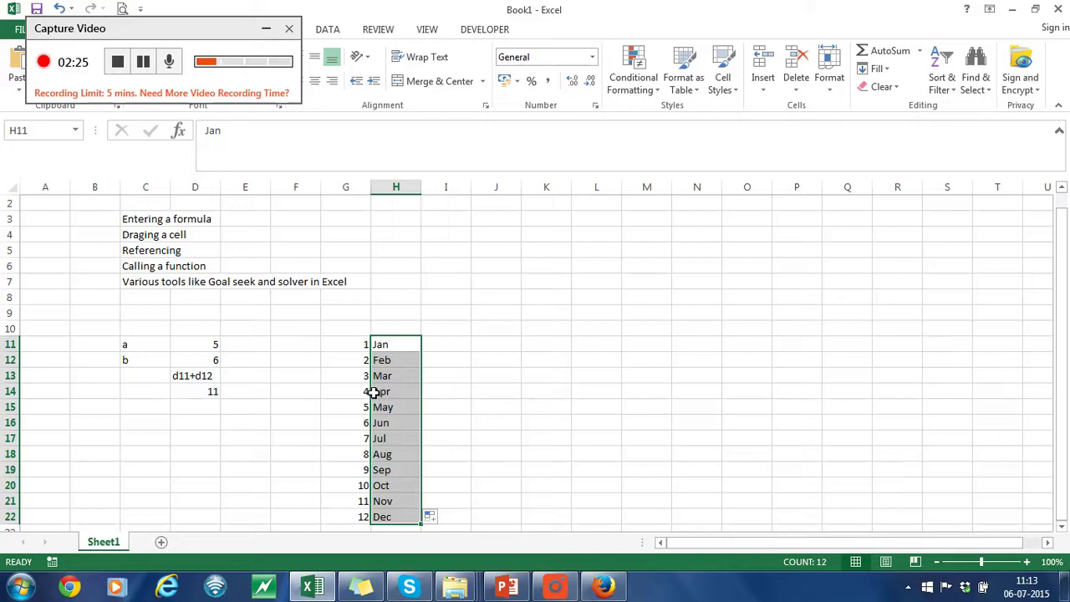
# Enter the heading x in cell K12 with the values 1, 2, 3 and 4 below it in K13:K16.
pyautogui.click(541, 347)
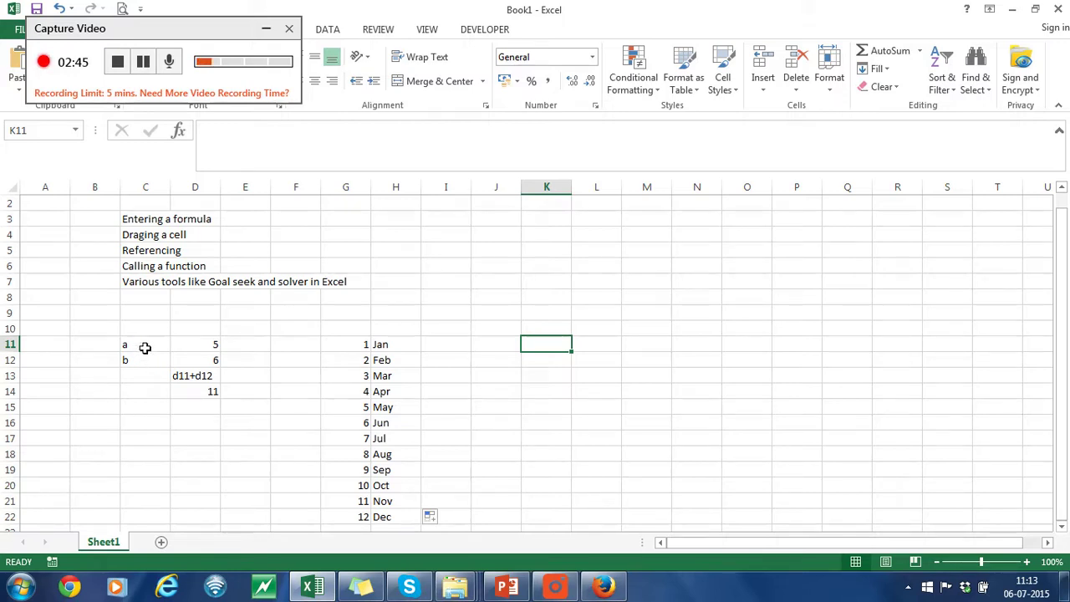
pyautogui.moveTo(145, 347); pyautogui.dragTo(203, 365)
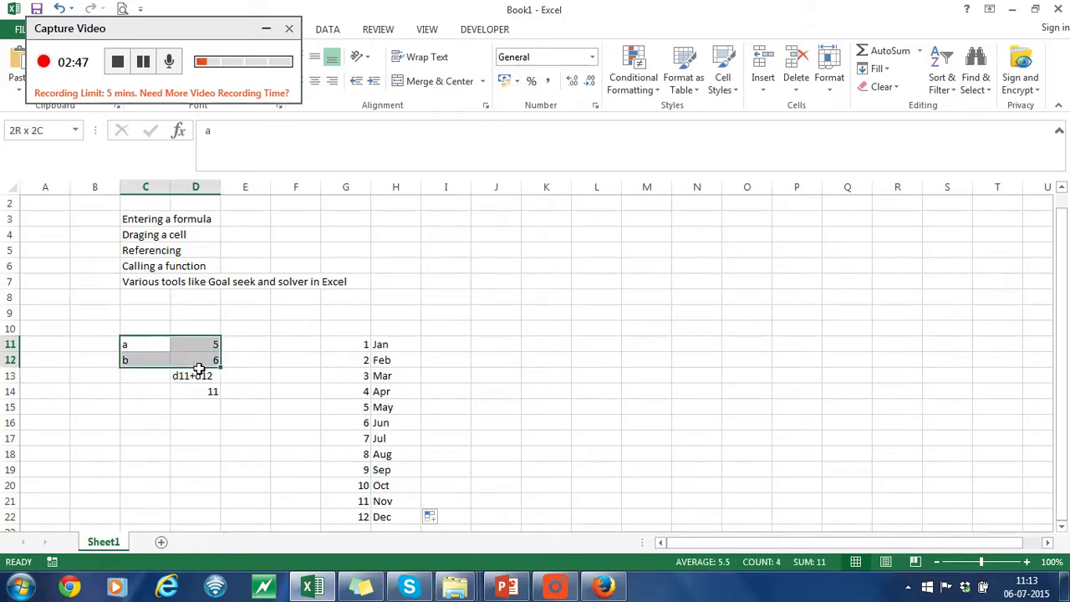
pyautogui.click(528, 366)
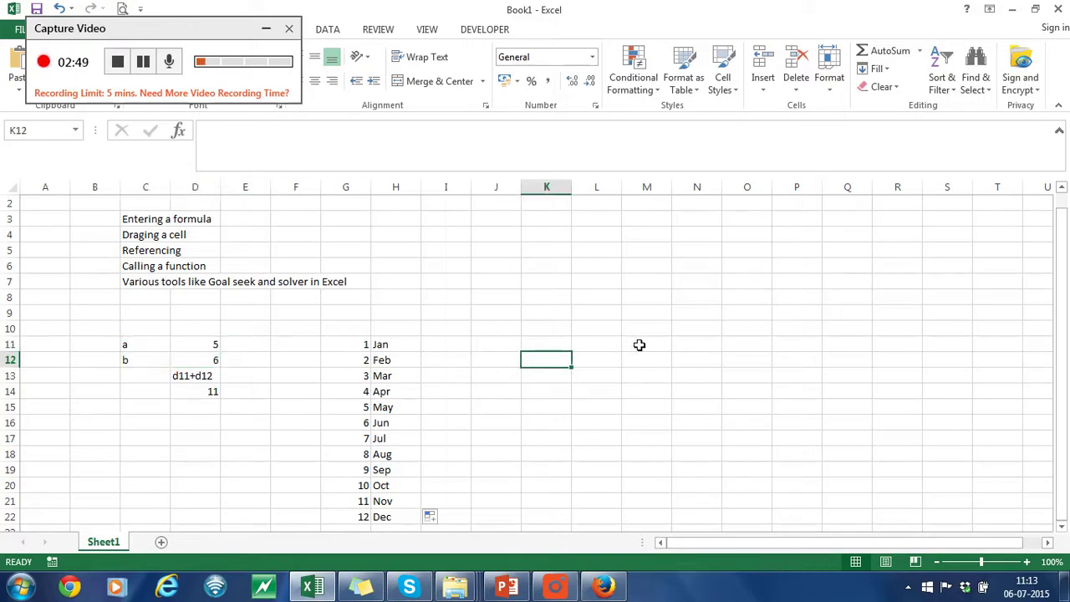
pyautogui.write('x')
pyautogui.press('Return')
pyautogui.write('1')
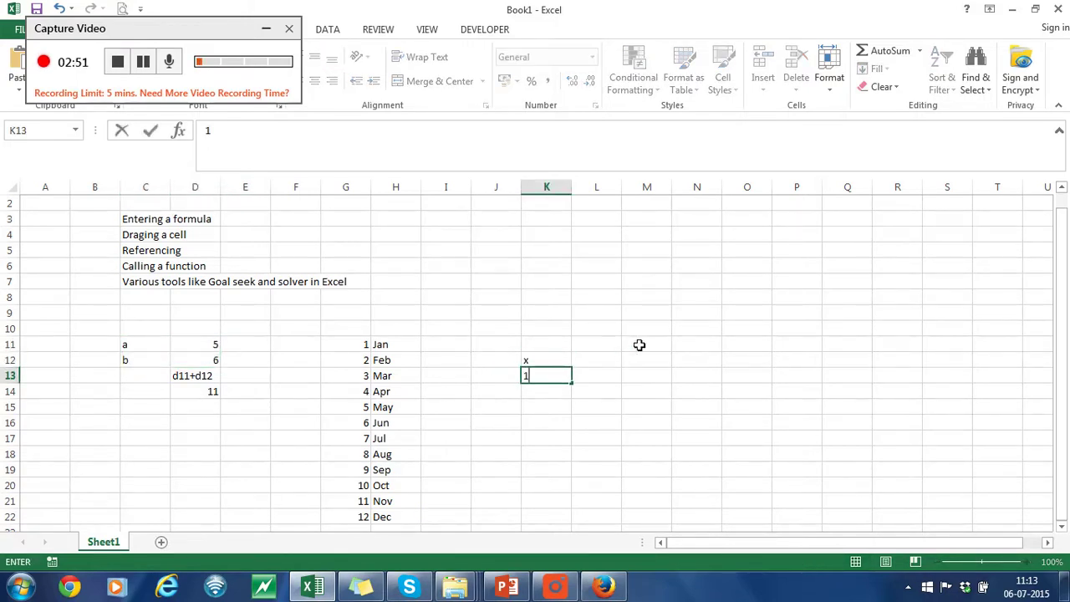
pyautogui.press('Return')
pyautogui.write('2')
pyautogui.press('Return')
pyautogui.write('3')
pyautogui.press('Return')
pyautogui.write('4')
pyautogui.press('Return')
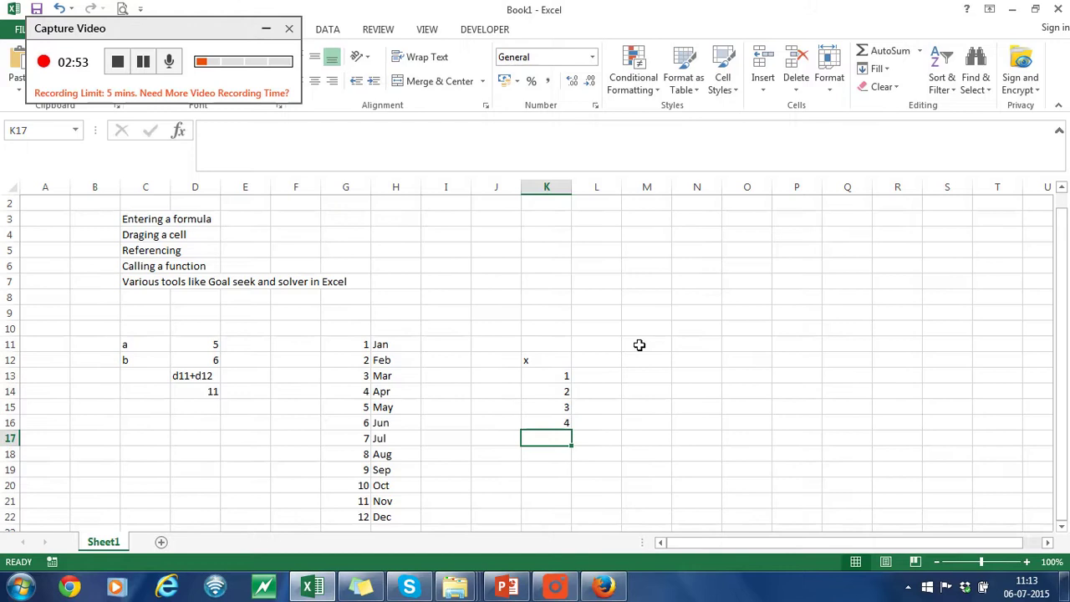
# Enter the heading f in cell L12, beside the x heading.
pyautogui.press('Up')
pyautogui.press('Up')
pyautogui.press('Up')
pyautogui.press('Up')
pyautogui.press('Up')
pyautogui.press('Up')
pyautogui.press('Right')
pyautogui.press('Down')
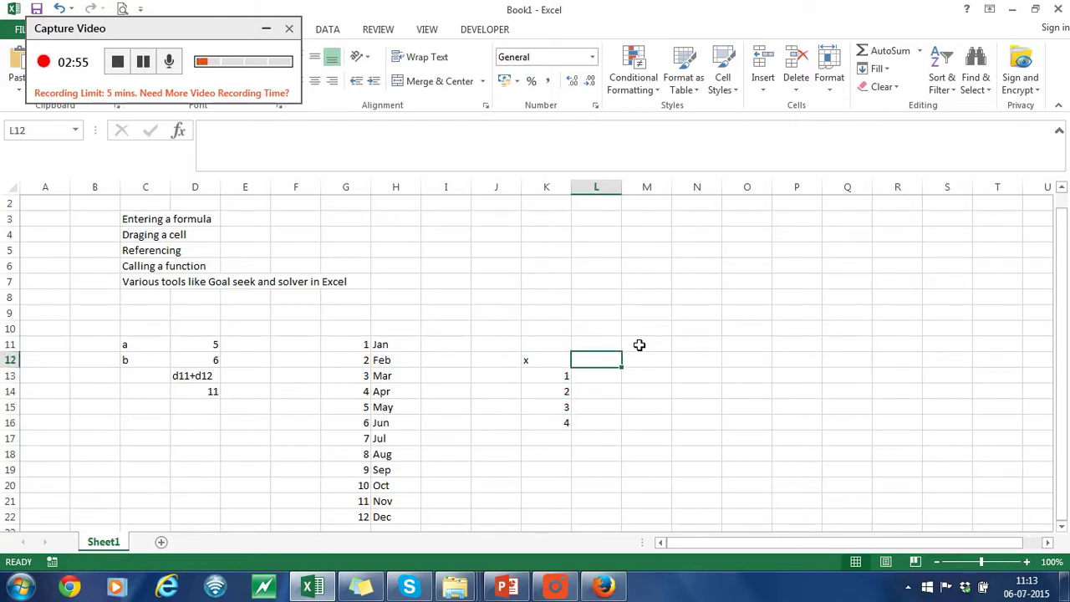
pyautogui.write('f')
pyautogui.press('Return')
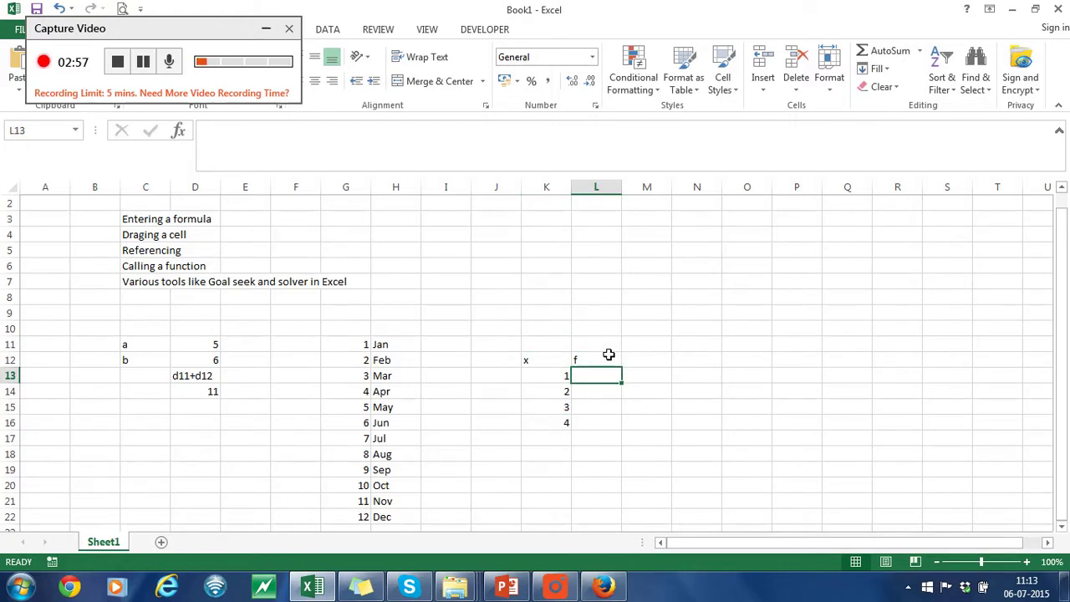
# Insert a comment on the f heading in L12 containing the expression f=a*x+b*x^2.
pyautogui.click(605, 360)
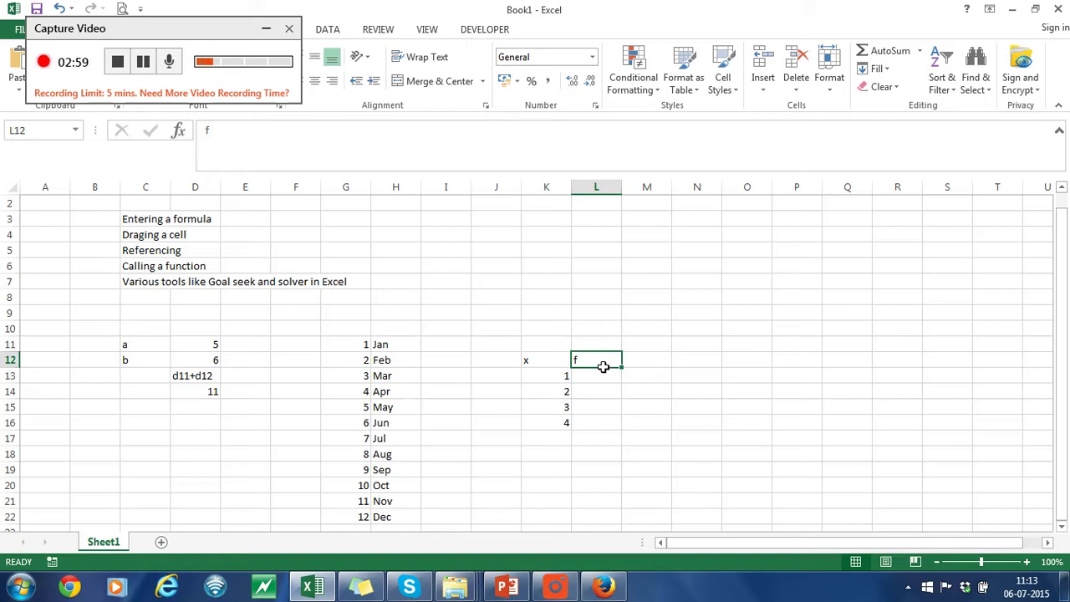
pyautogui.rightClick(603, 366)
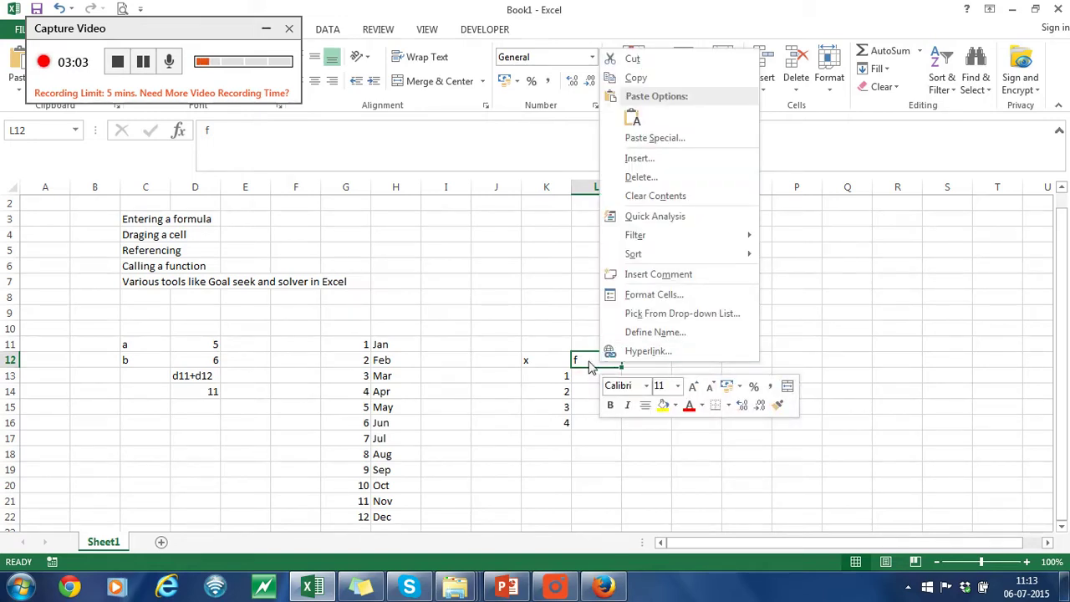
pyautogui.click(634, 275)
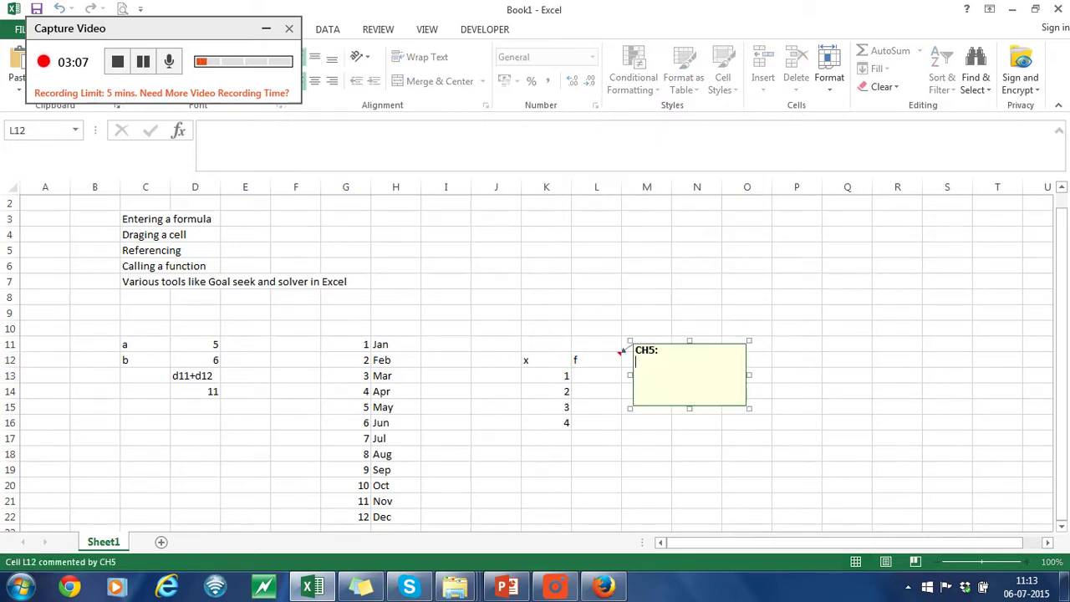
pyautogui.press('BackSpace')
pyautogui.write('f=')
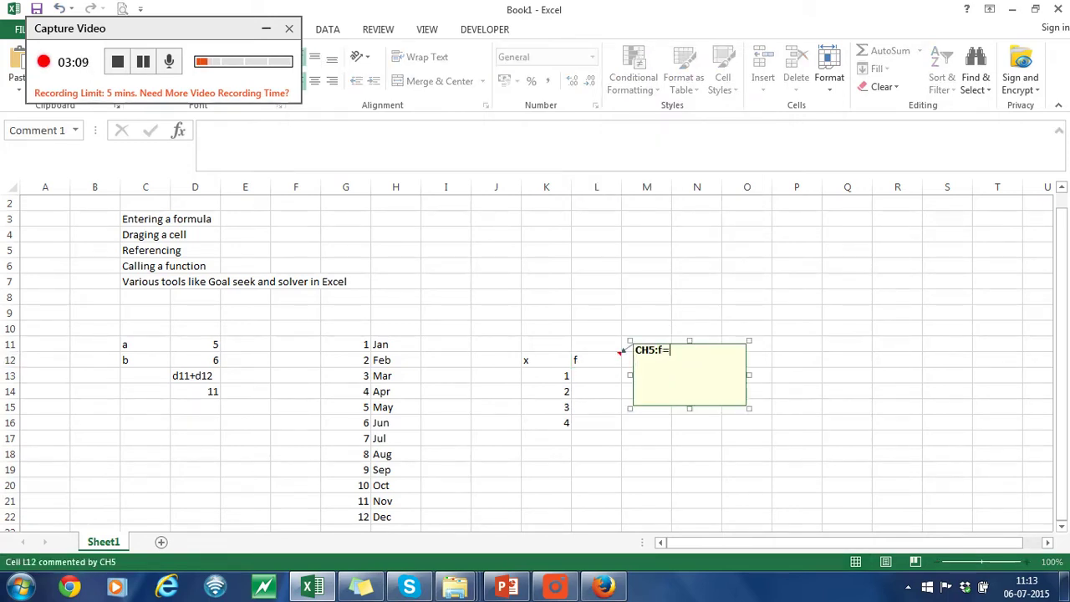
pyautogui.write('a*x+b*x^2')
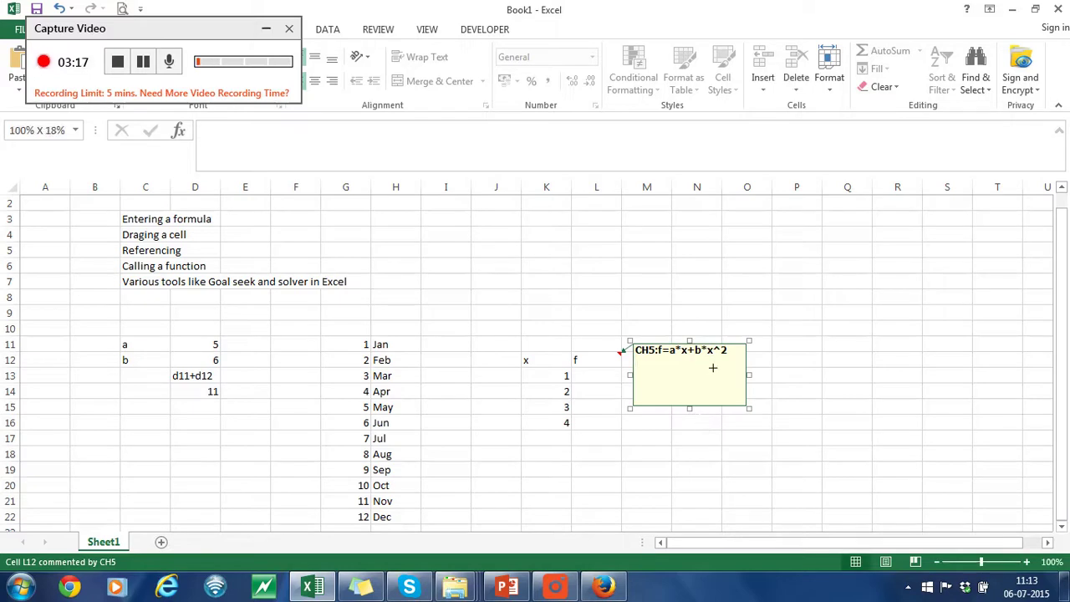
# Finish the comment on the f heading in L12 and keep it permanently shown on the sheet.
pyautogui.click(700, 421)
pyautogui.rightClick(595, 365)
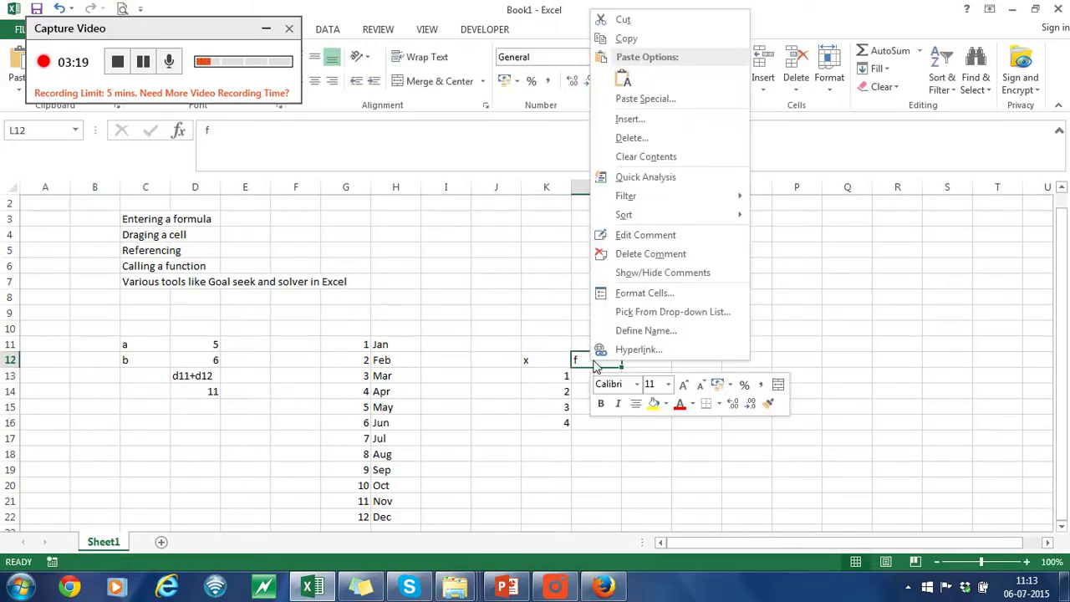
pyautogui.click(643, 273)
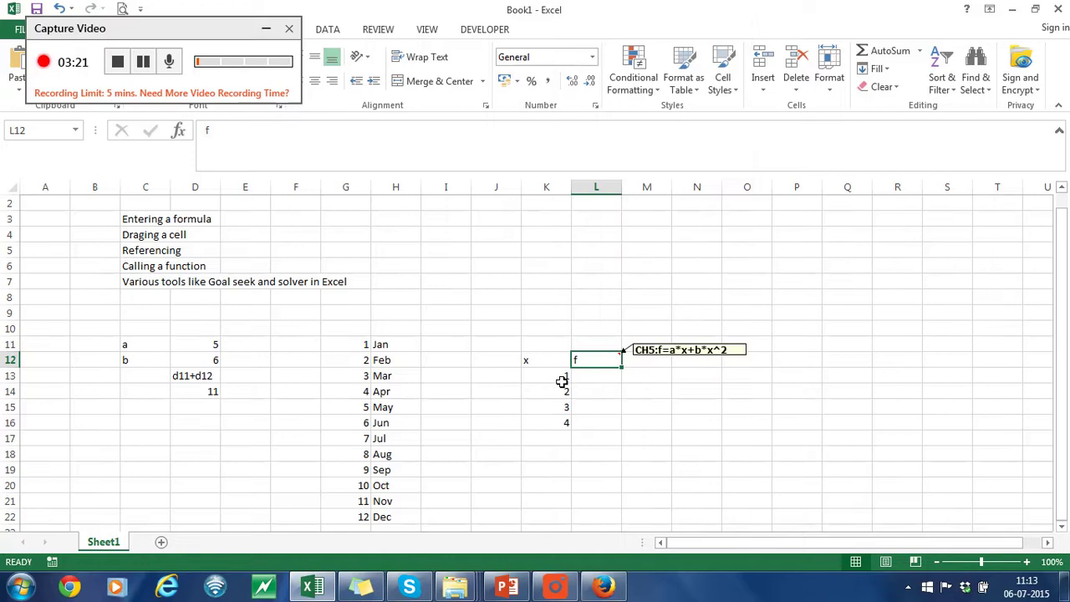
# Enter the formula =D11*K13+D12*K13^2 in cell L13, referencing the a, b and x cells.
pyautogui.click(619, 376)
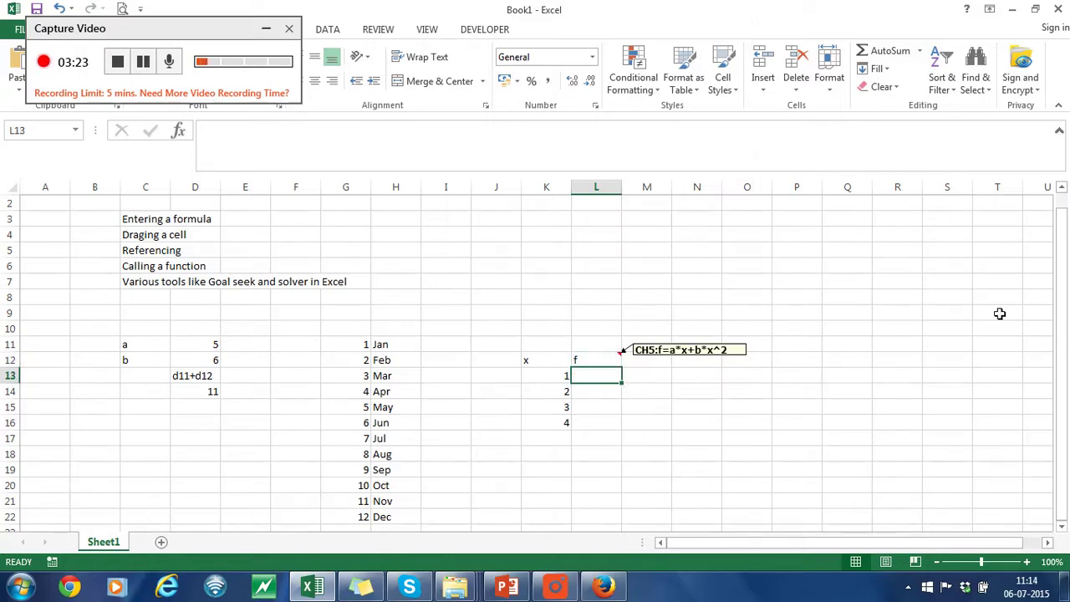
pyautogui.write('=')
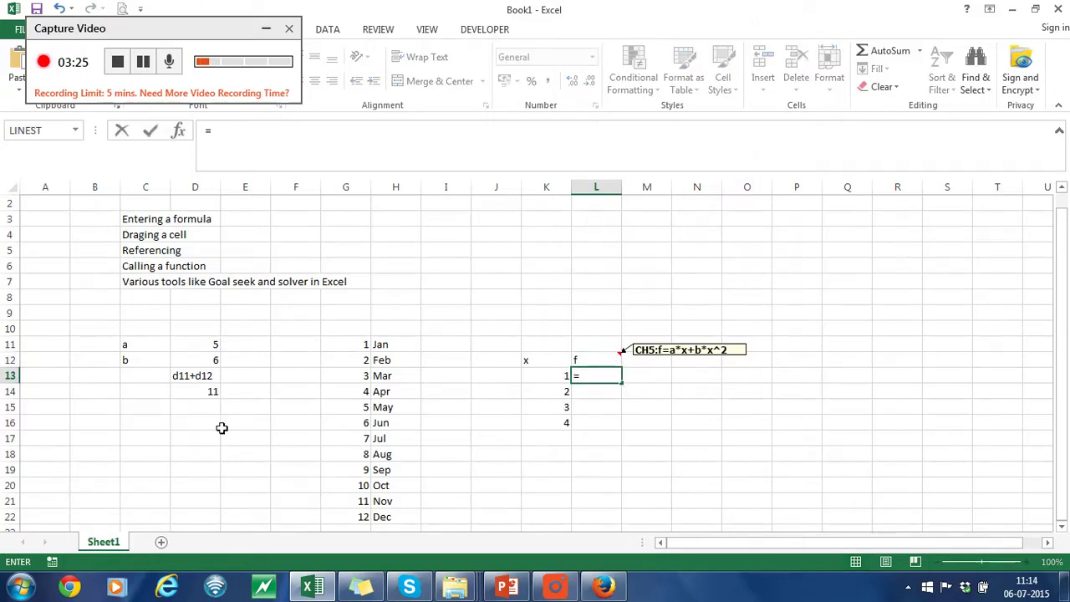
pyautogui.click(185, 346)
pyautogui.write('*')
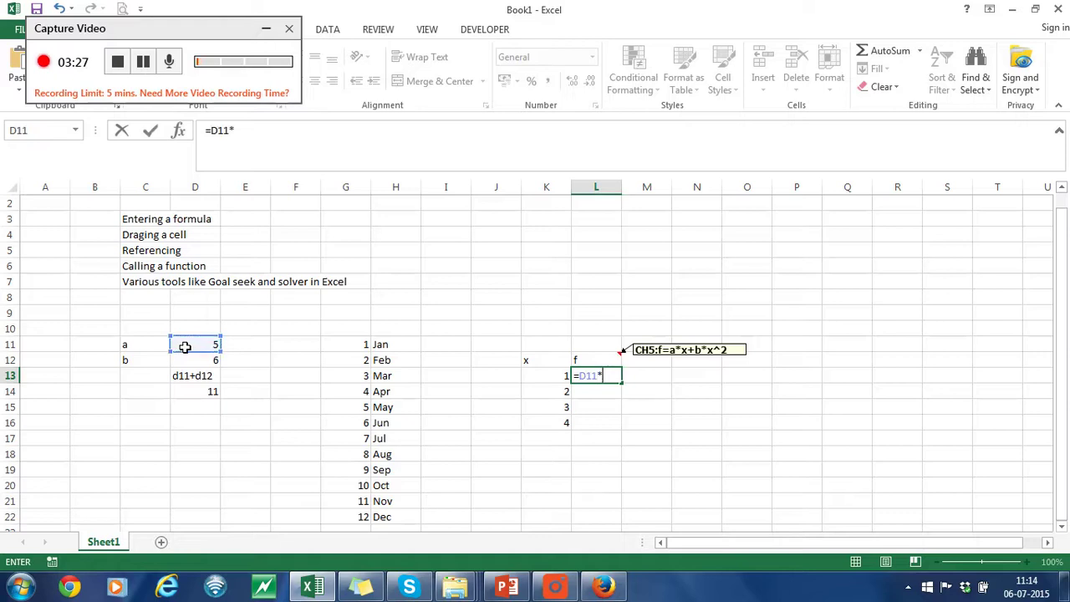
pyautogui.click(560, 379)
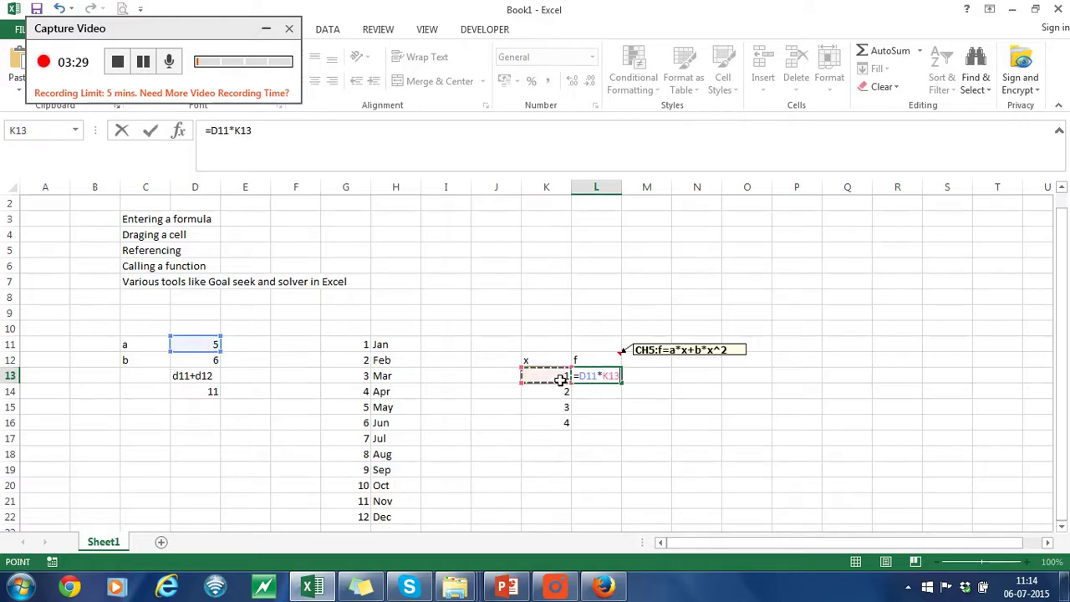
pyautogui.write('+')
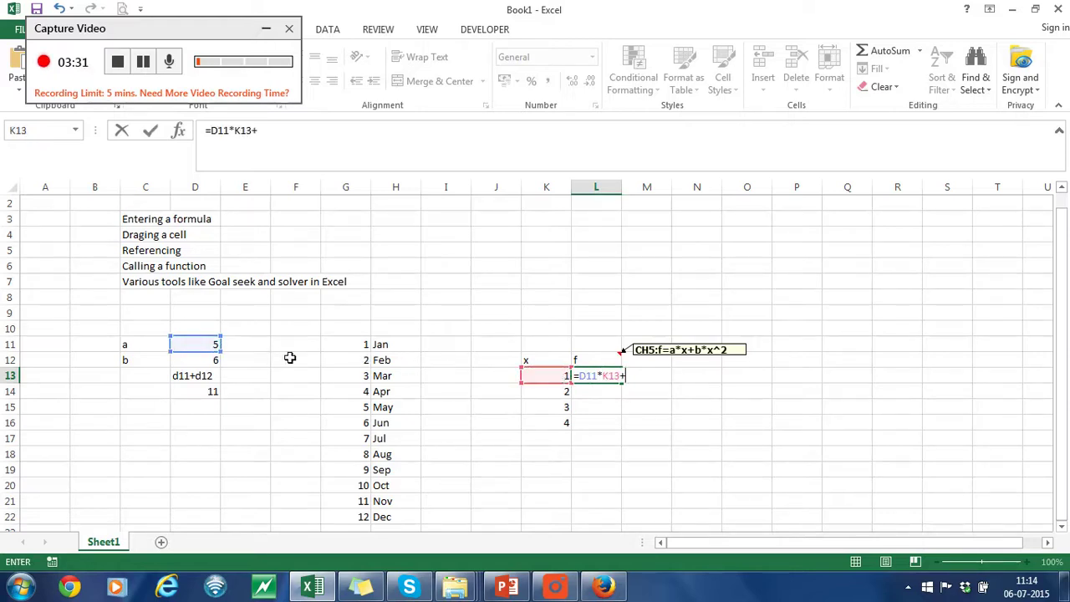
pyautogui.click(213, 363)
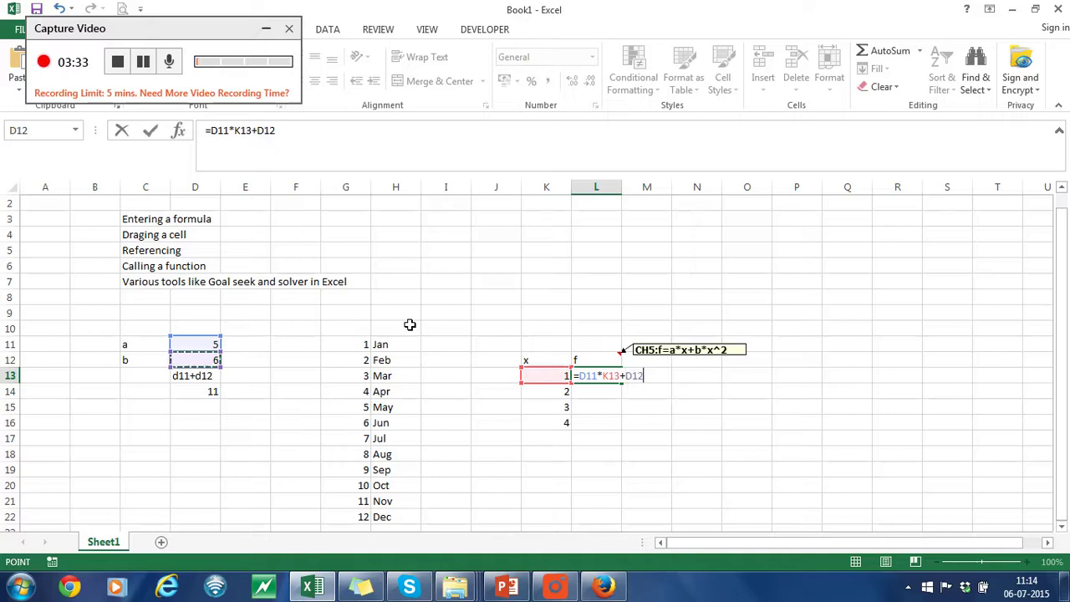
pyautogui.write('*')
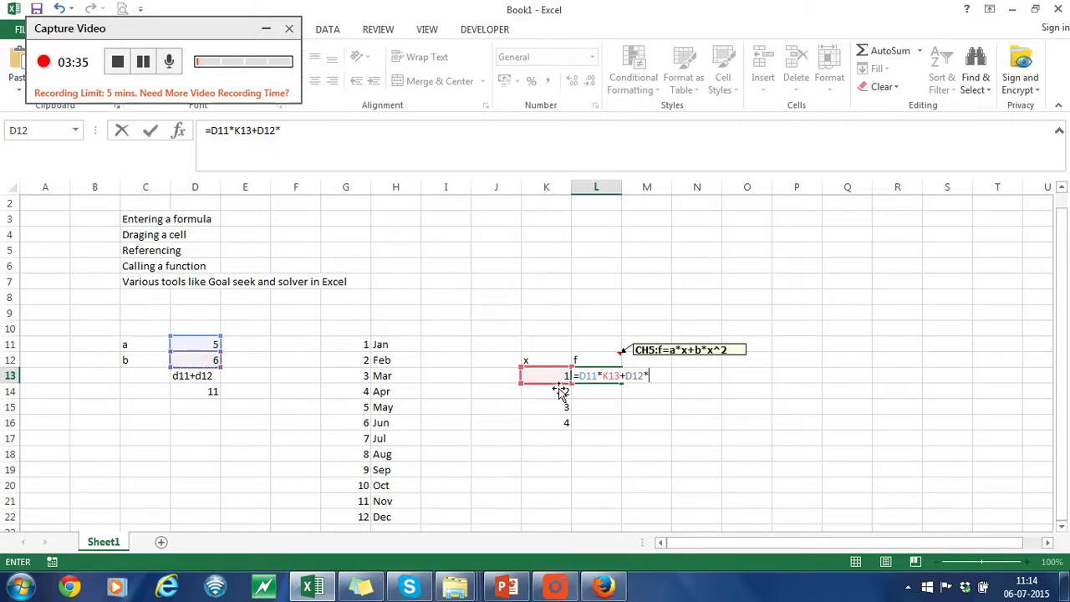
pyautogui.write('^2')
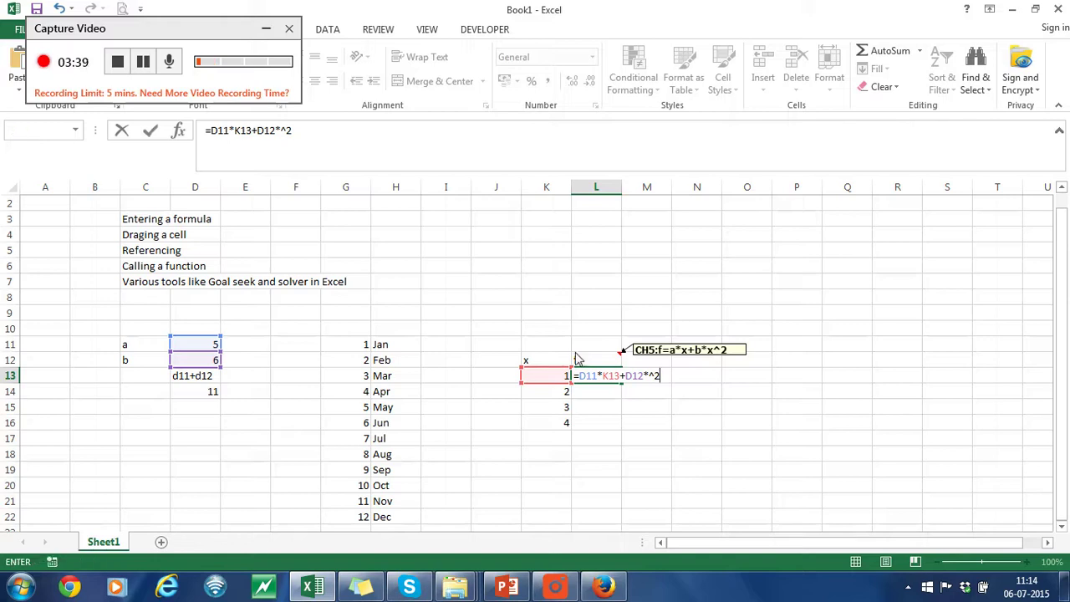
pyautogui.press('Return')
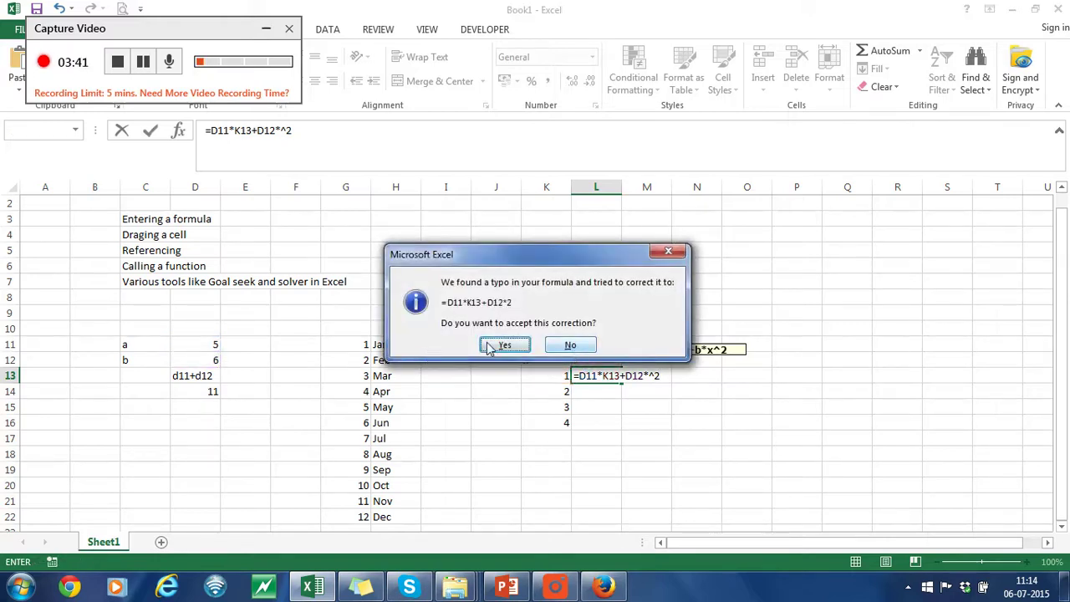
pyautogui.click(574, 347)
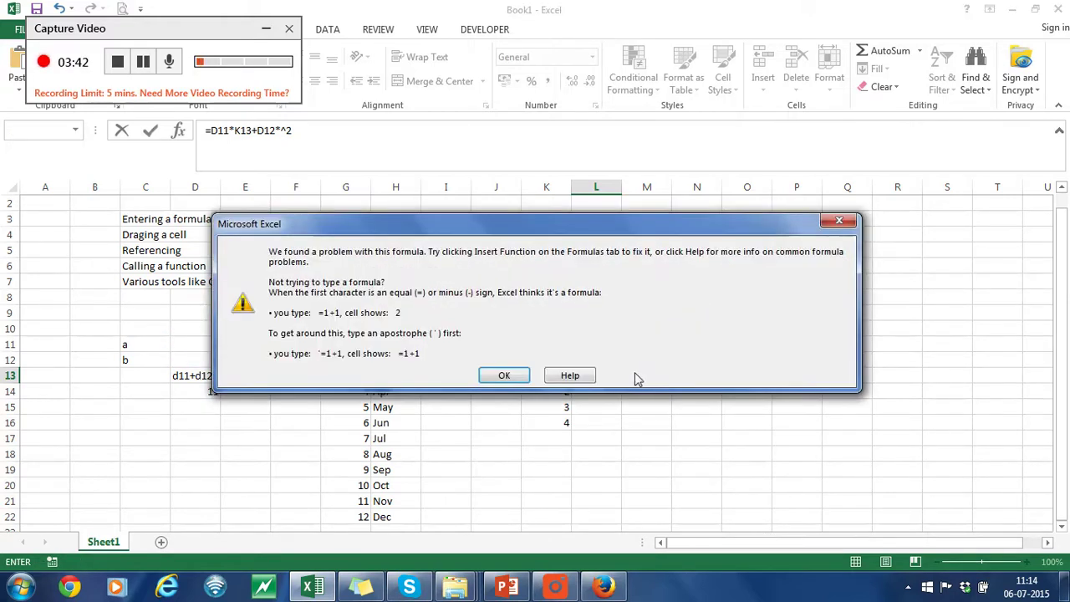
pyautogui.click(504, 375)
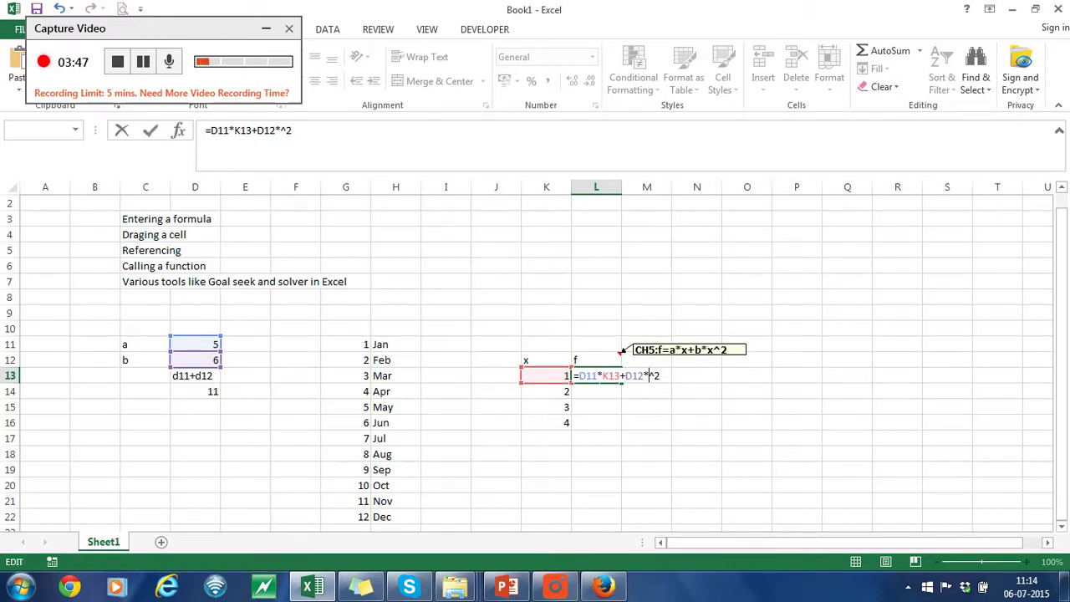
pyautogui.click(547, 382)
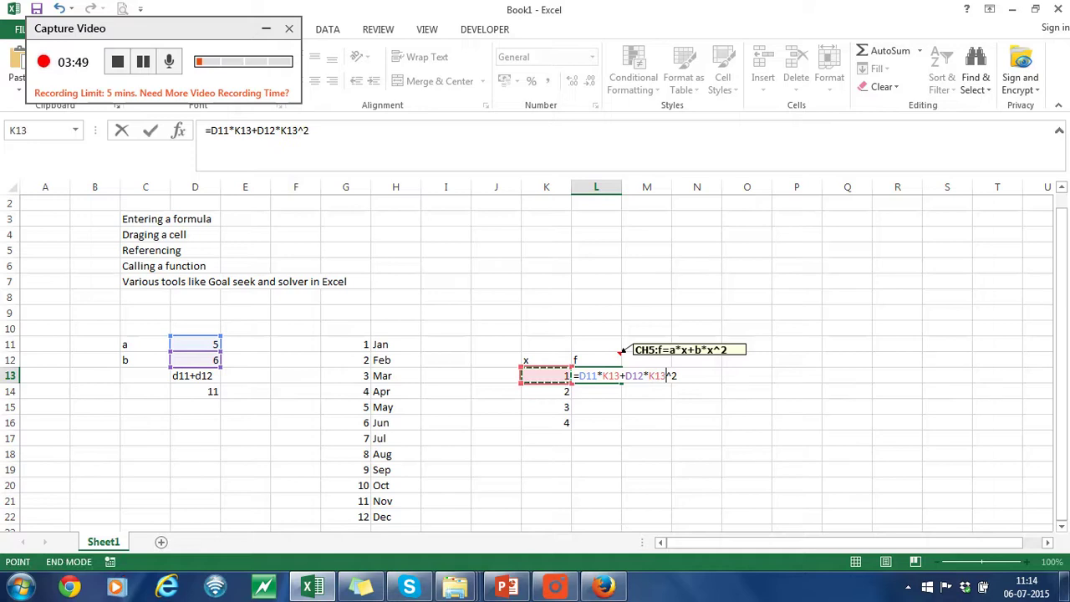
pyautogui.press('Return')
# Fill the relative-reference formula from L13 down through L16.
pyautogui.click(595, 378)
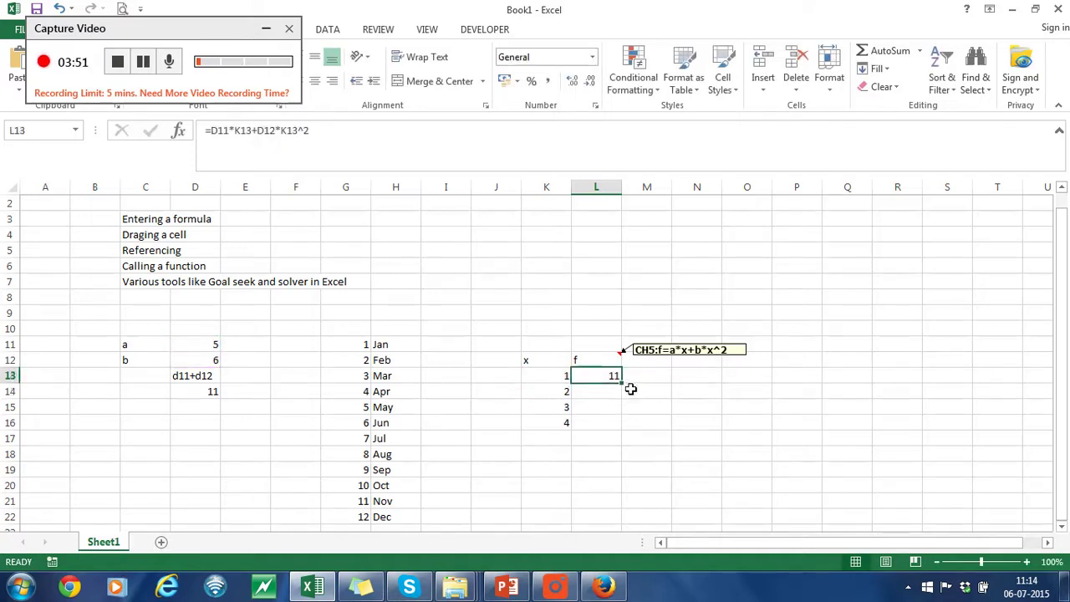
pyautogui.moveTo(626, 391); pyautogui.dragTo(626, 440)
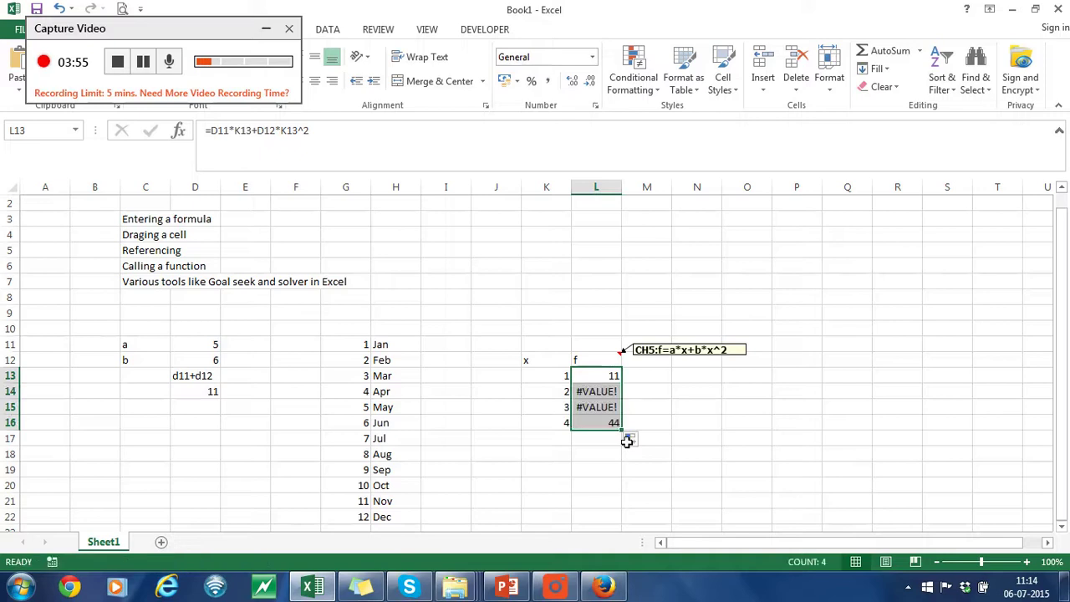
pyautogui.press('Return')
# Examine which cells the copied formula in L14 refers to.
pyautogui.click(616, 397)
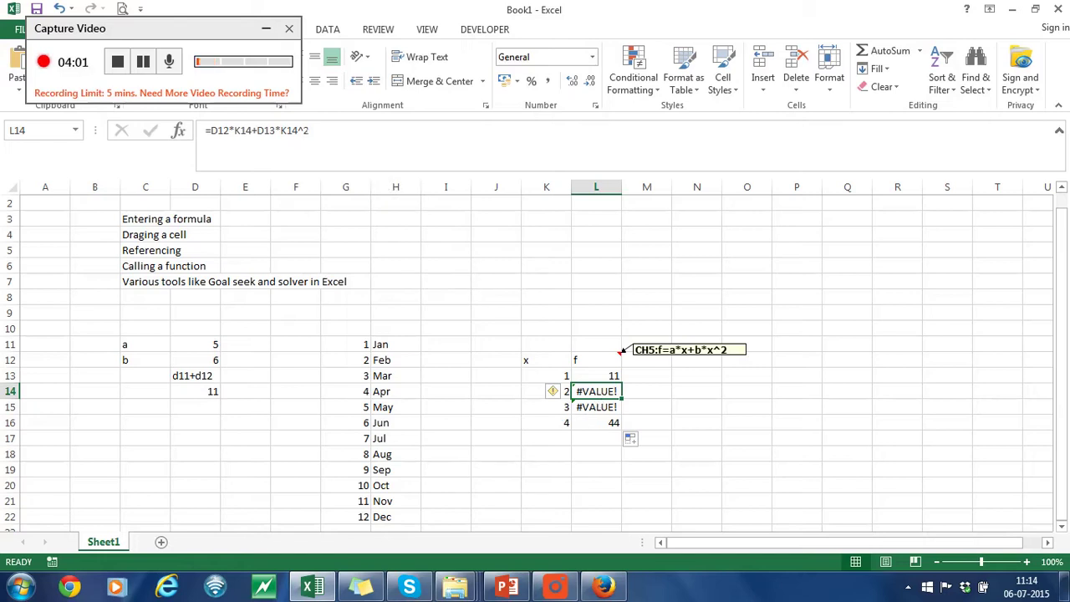
pyautogui.press('F2')
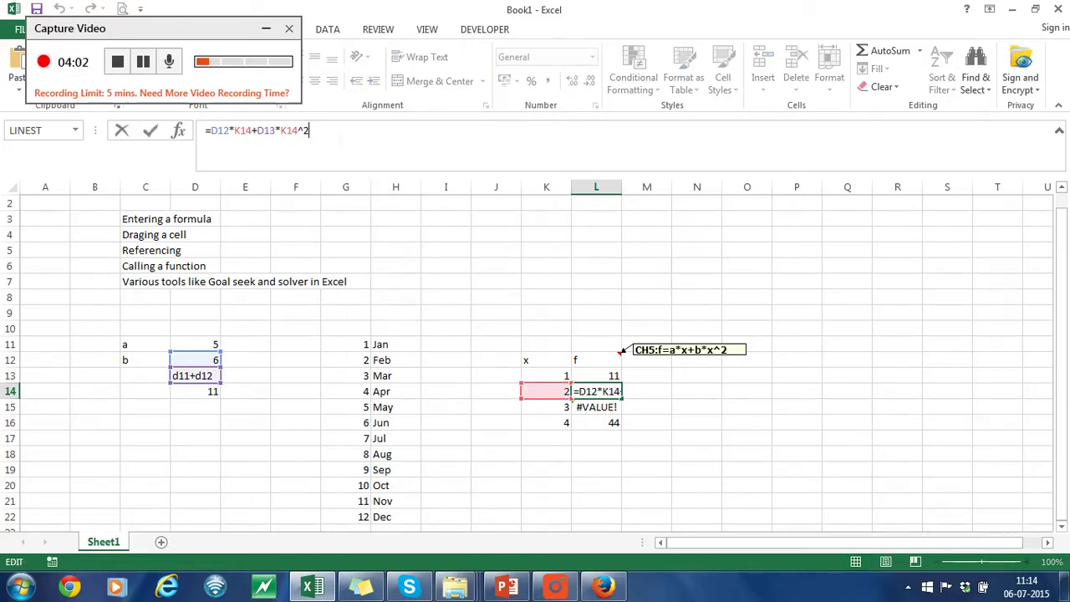
pyautogui.click(646, 408)
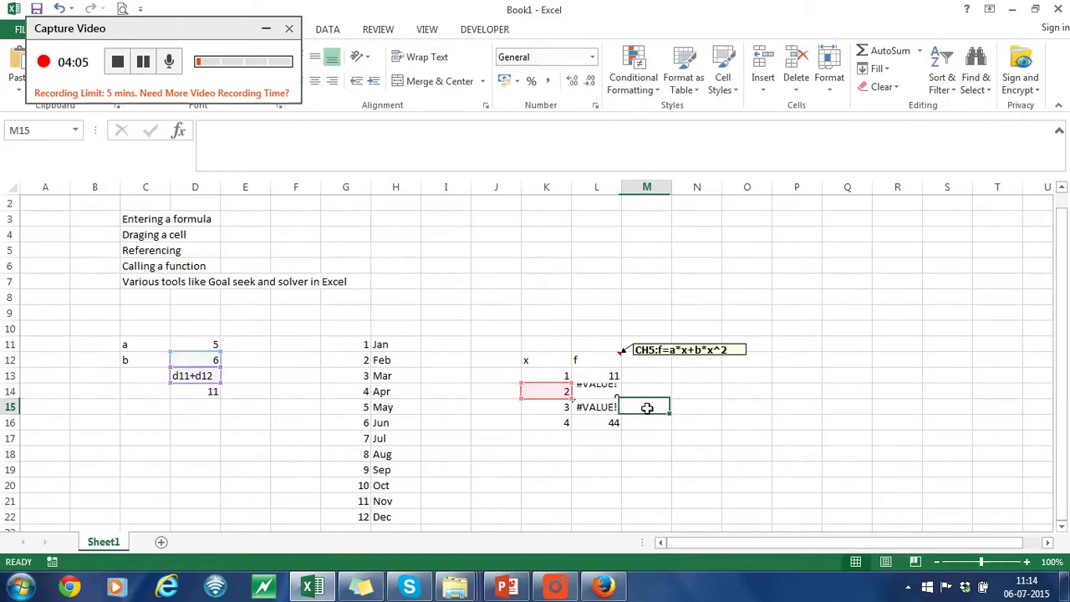
pyautogui.click(616, 394)
# Make the a and b references absolute in the L13 formula so it reads =$D$11*K13+$D$12*K13^2.
pyautogui.click(611, 377)
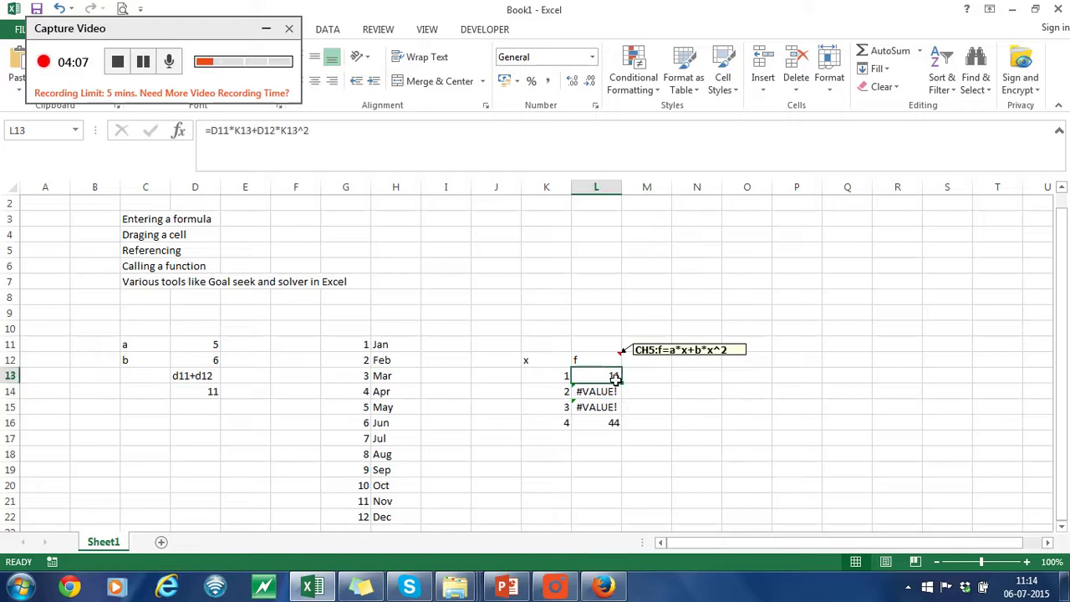
pyautogui.press('F2')
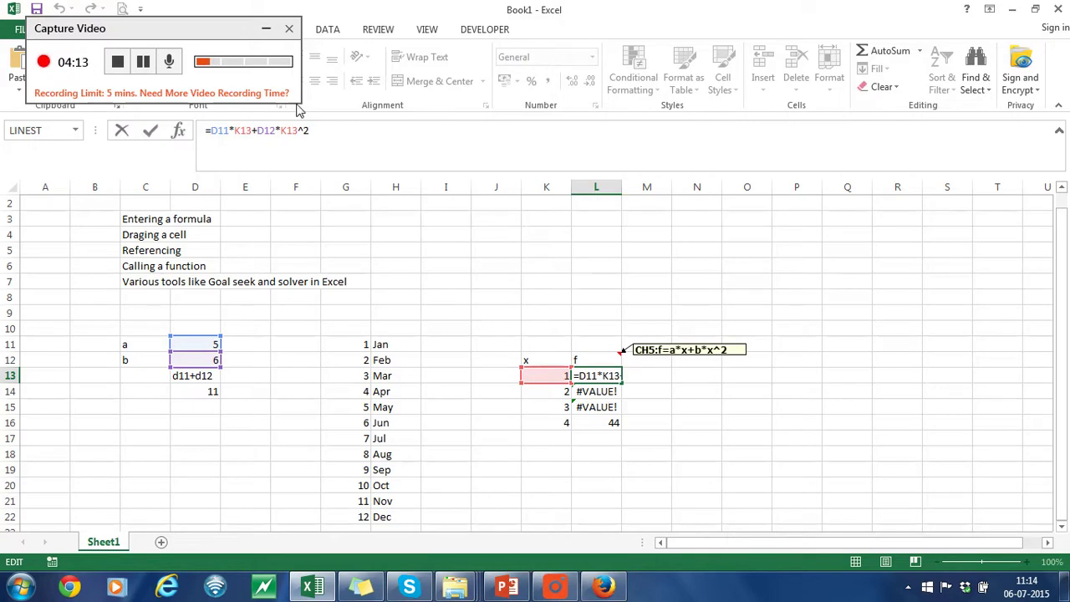
pyautogui.write('$D')
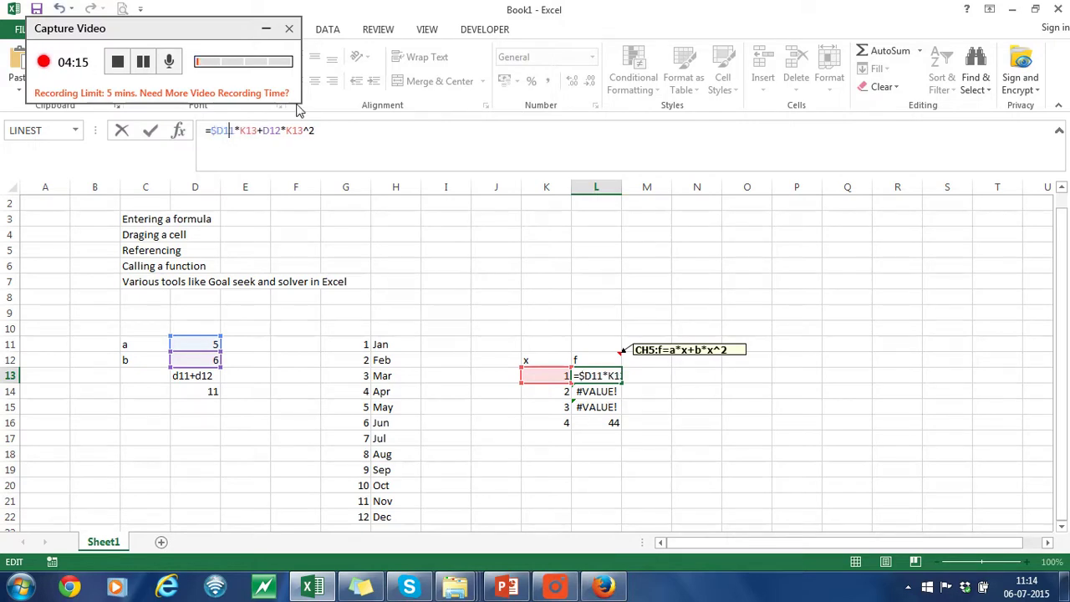
pyautogui.write('$')
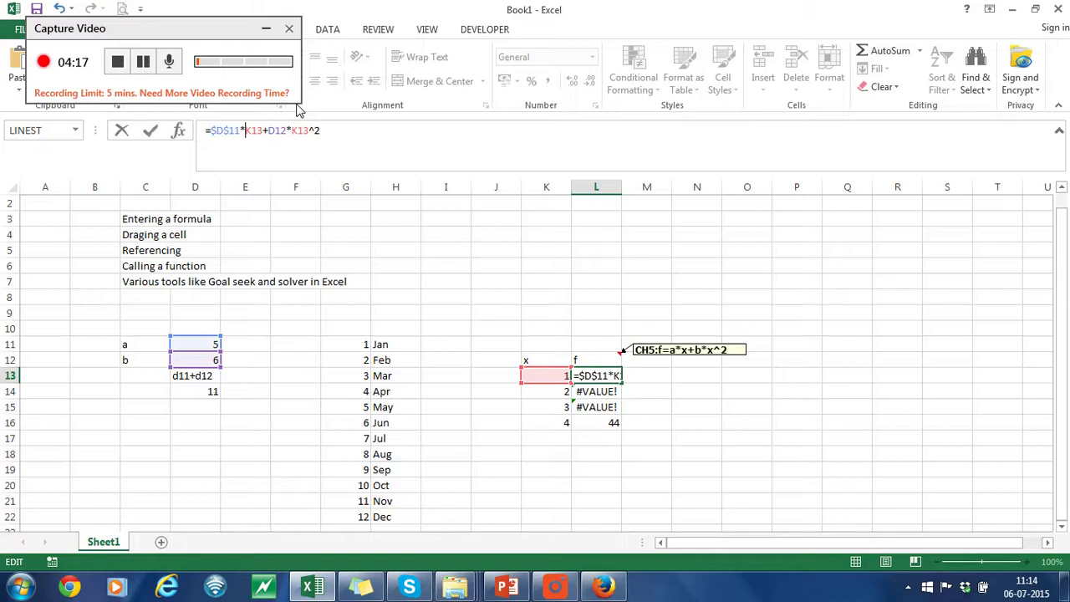
pyautogui.press('Right')
pyautogui.press('Right')
pyautogui.press('Right')
pyautogui.press('Right')
pyautogui.press('Right')
pyautogui.press('Right')
pyautogui.write('$D')
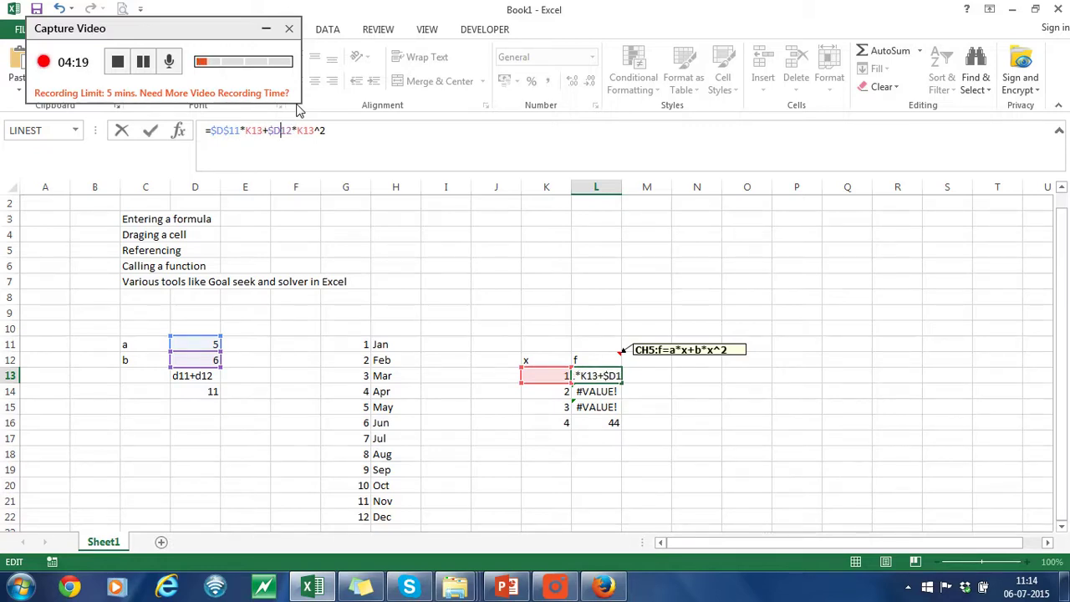
pyautogui.write('$')
pyautogui.press('Return')
# Copy the absolute-reference formula from L13 down to L16, replacing the existing f values.
pyautogui.click(608, 373)
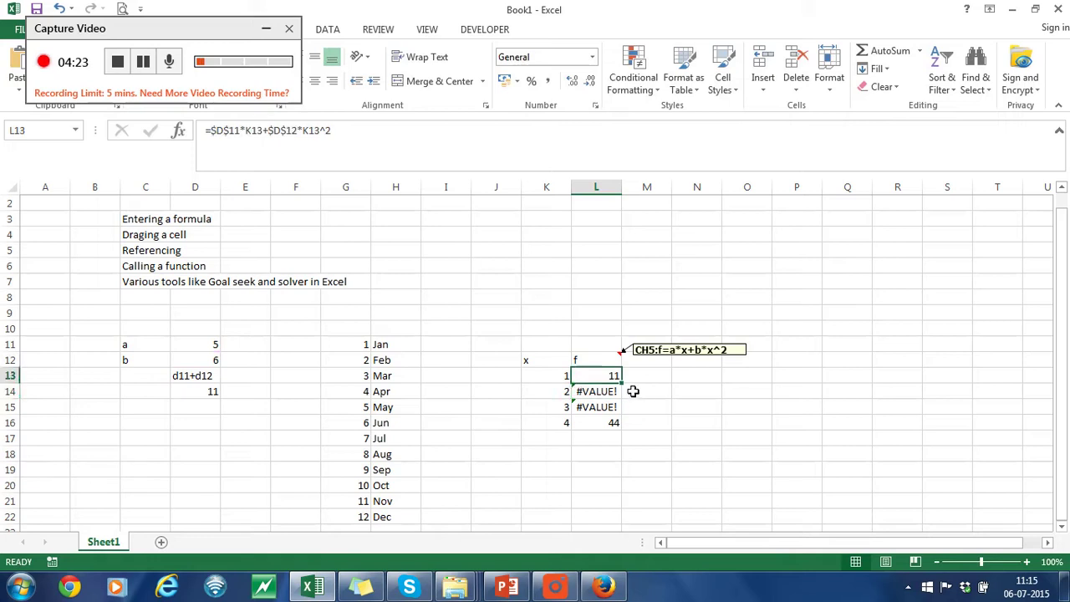
pyautogui.moveTo(621, 382); pyautogui.dragTo(623, 427)
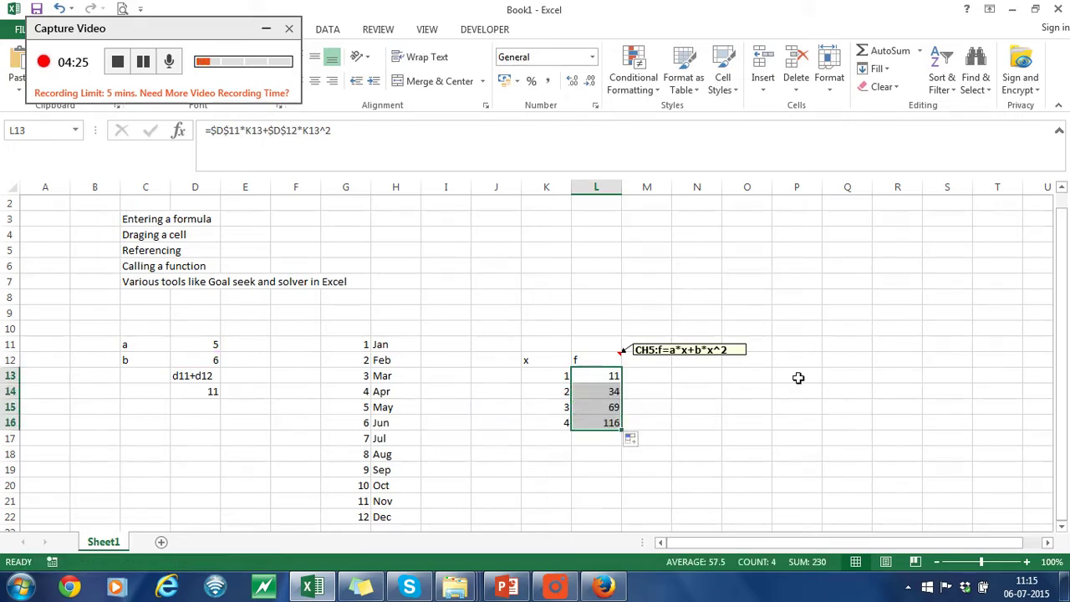
pyautogui.click(752, 389)
# Check the cell references in the filled formulas in L14, L15 and L16.
pyautogui.click(619, 396)
pyautogui.click(399, 139)
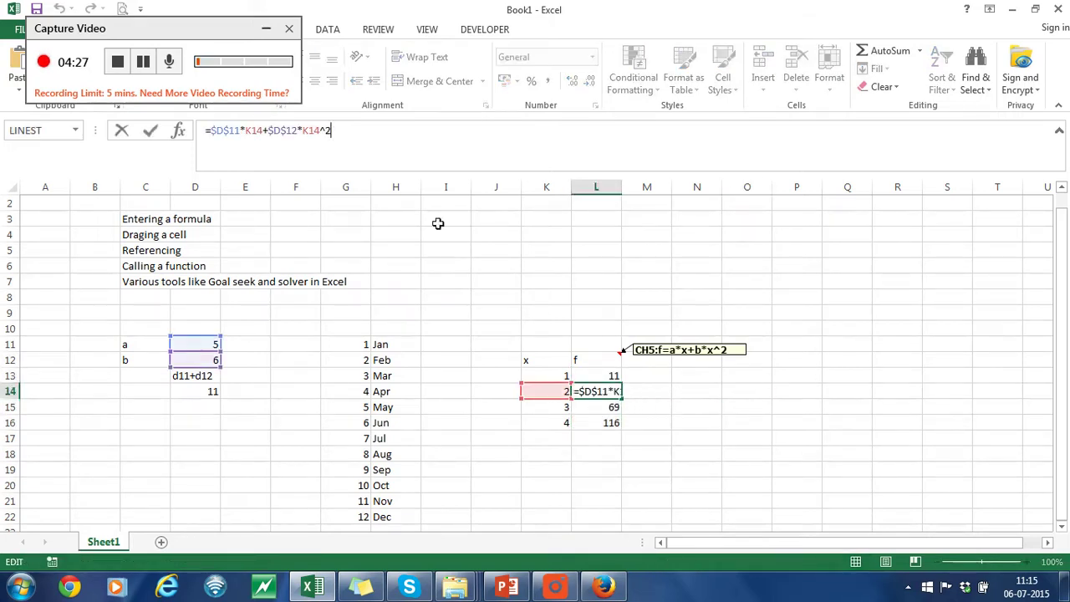
pyautogui.press('Return')
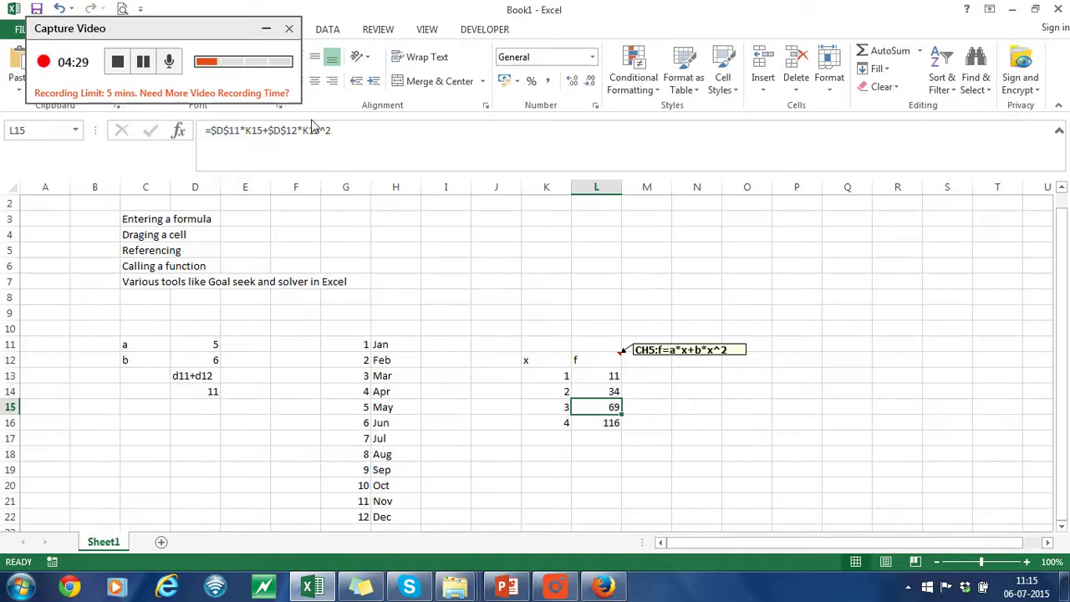
pyautogui.click(313, 127)
pyautogui.click(611, 423)
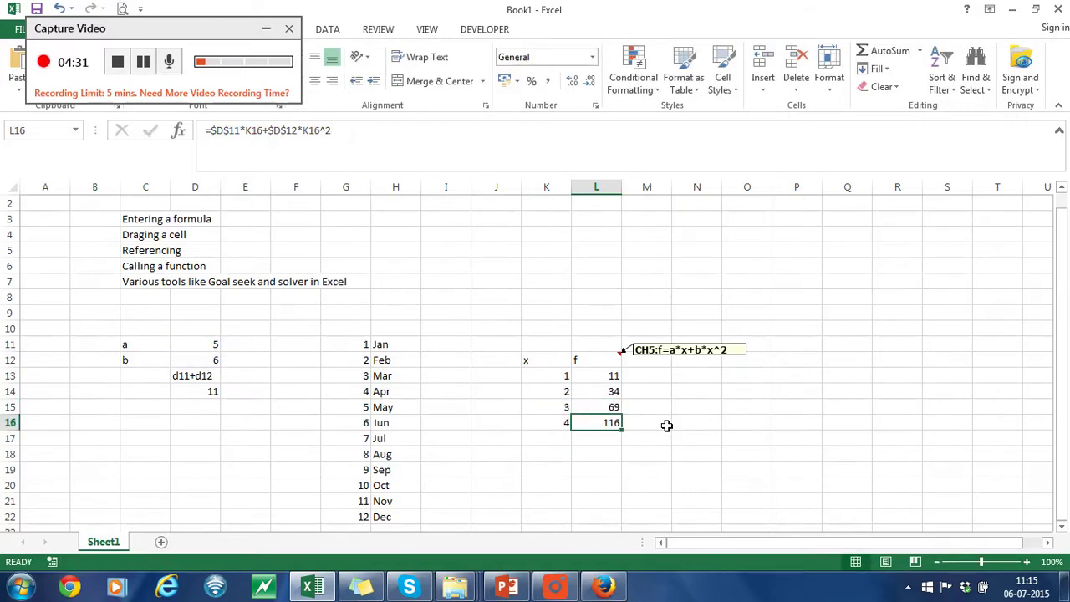
pyautogui.click(666, 425)
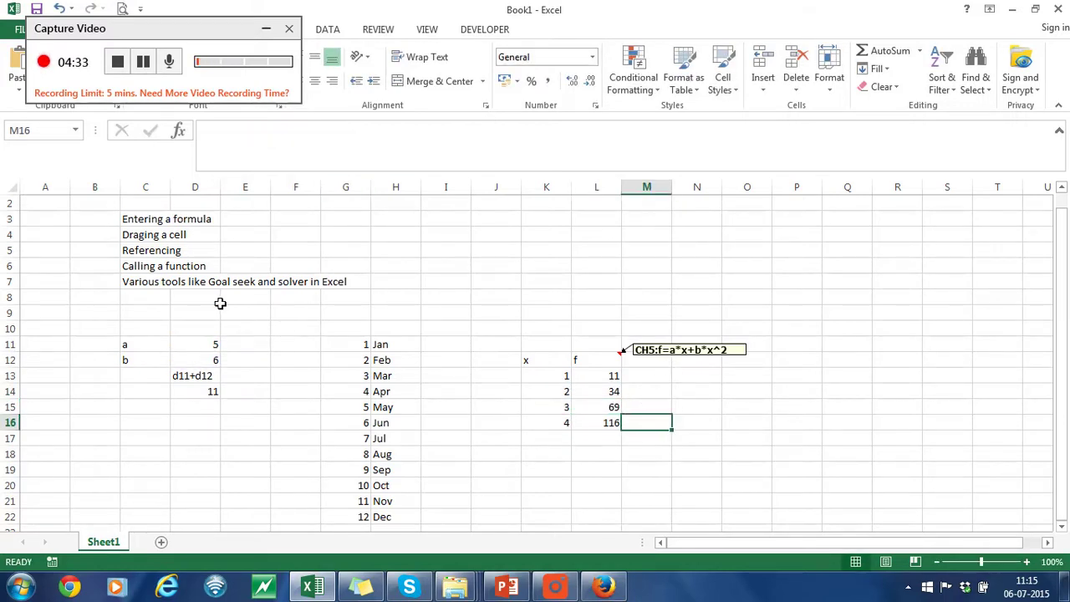